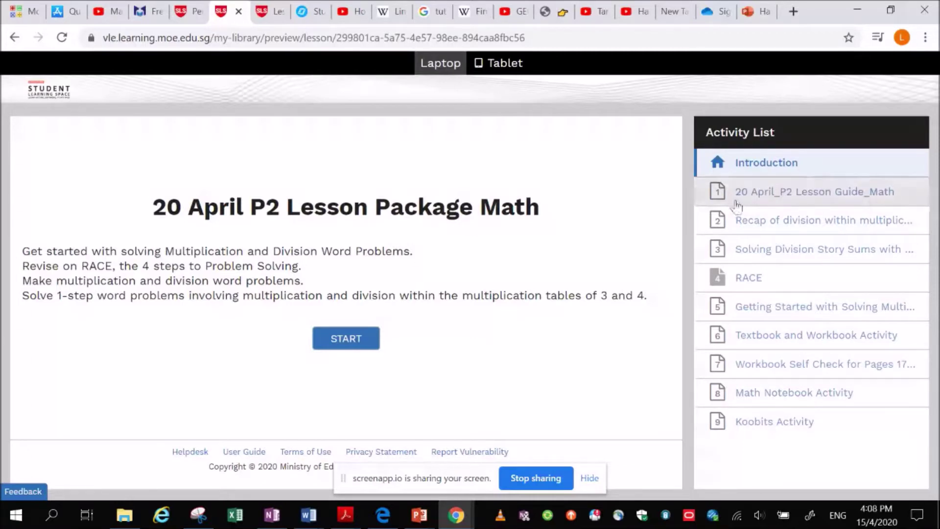
- Open the lesson's RACE activity and its linked RACE slides presentation
{"action": "left_click", "coordinate": [747, 289]}
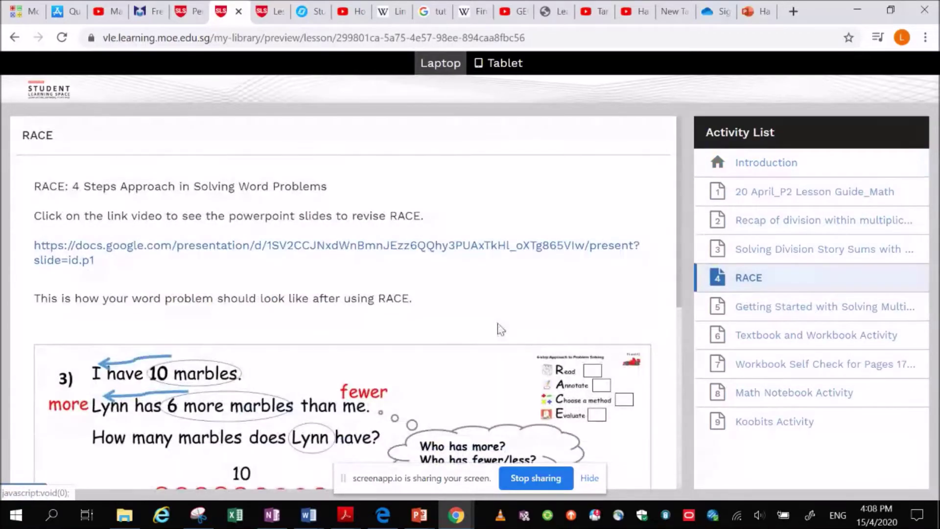
{"action": "left_click", "coordinate": [233, 248]}
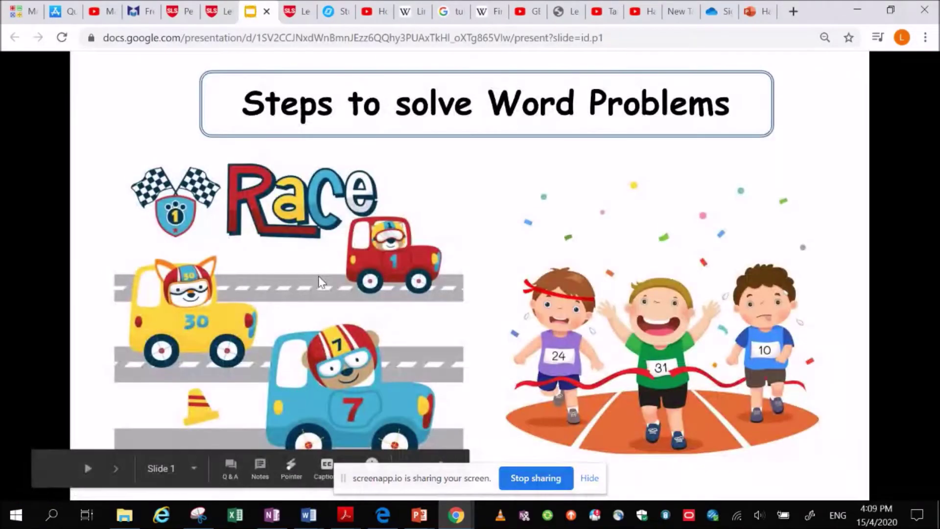
- Page the RACE deck past the Read step to 'Choose a method' and reveal its next question
{"action": "left_click", "coordinate": [375, 294]}
{"action": "left_click", "coordinate": [376, 293]}
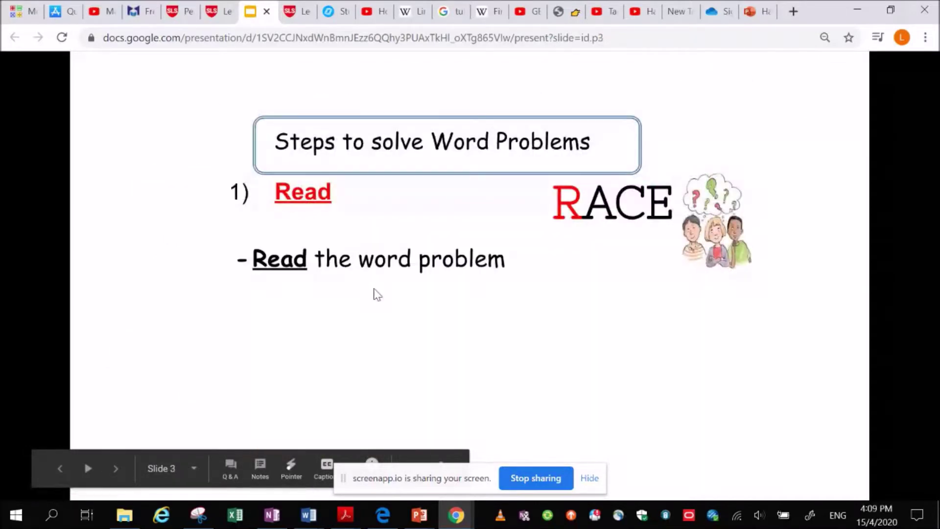
{"action": "left_click", "coordinate": [377, 294]}
{"action": "left_click", "coordinate": [376, 294]}
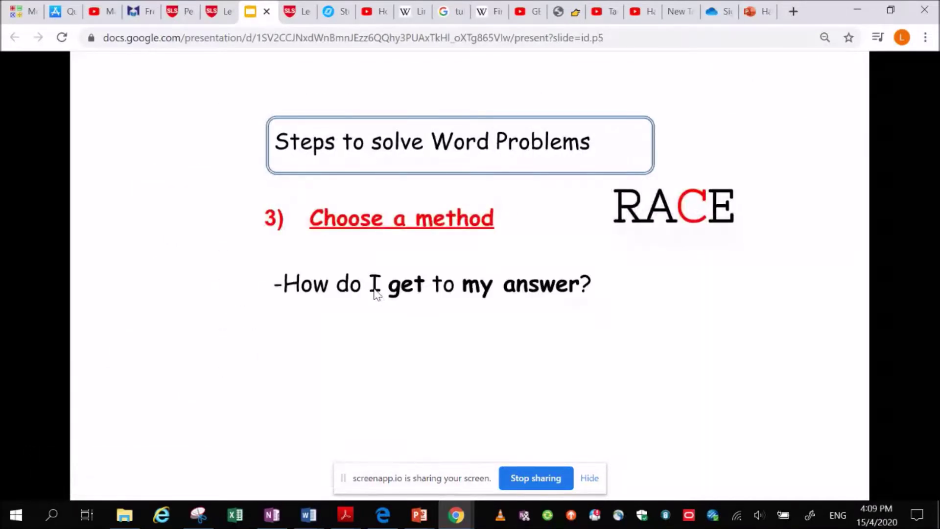
{"action": "left_click", "coordinate": [375, 294]}
- Return to the SLS PE Dance lesson and open its Introduction, then the Hand Jive activity
{"action": "left_click", "coordinate": [289, 12]}
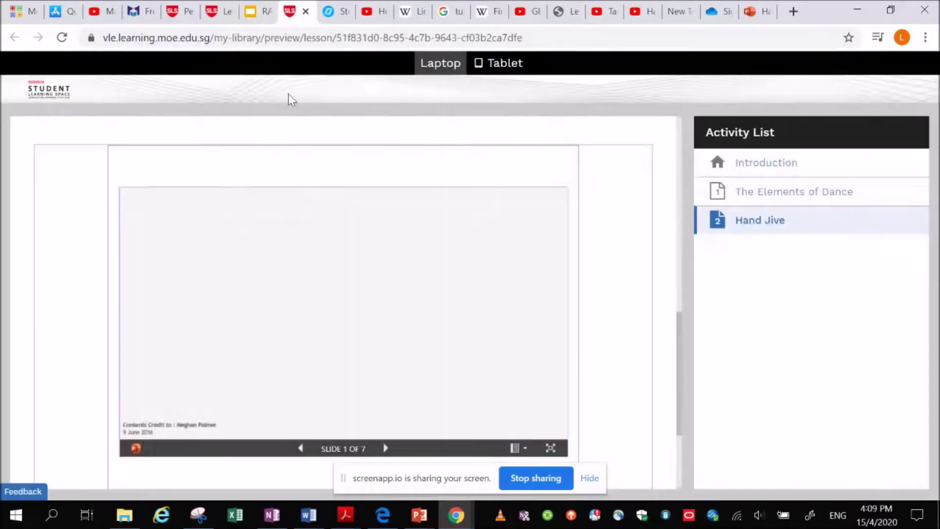
{"action": "scroll", "coordinate": [612, 274], "scroll_direction": "up", "scroll_amount": 3}
{"action": "scroll", "coordinate": [657, 229], "scroll_direction": "up", "scroll_amount": 3}
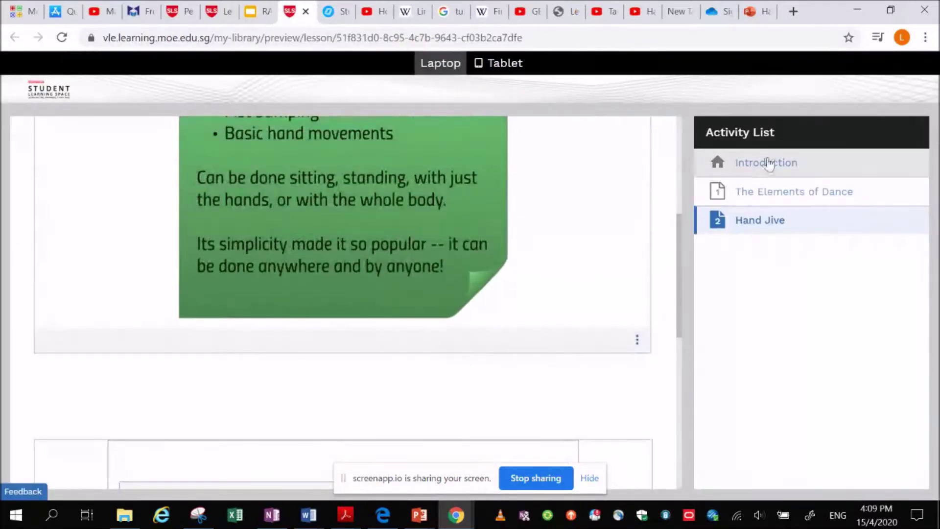
{"action": "left_click", "coordinate": [755, 169]}
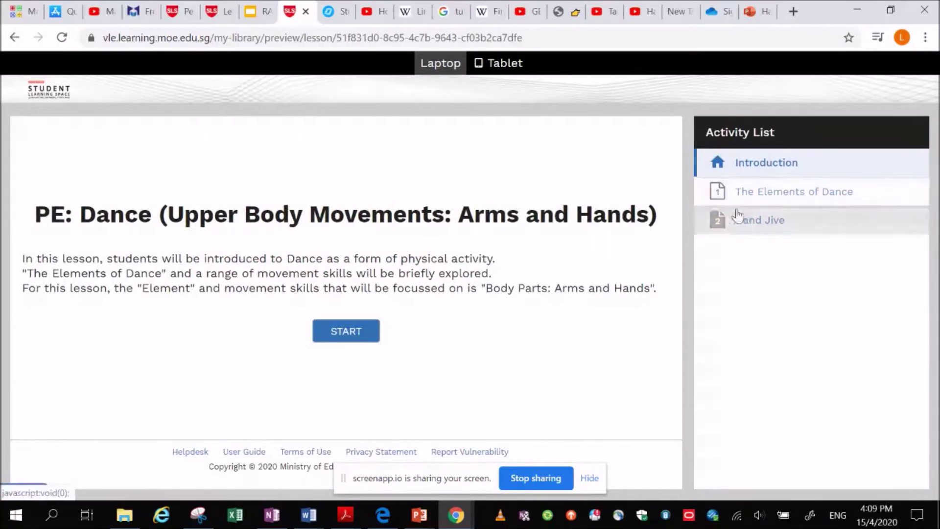
{"action": "left_click", "coordinate": [719, 219]}
{"action": "scroll", "coordinate": [587, 338], "scroll_direction": "down", "scroll_amount": 4}
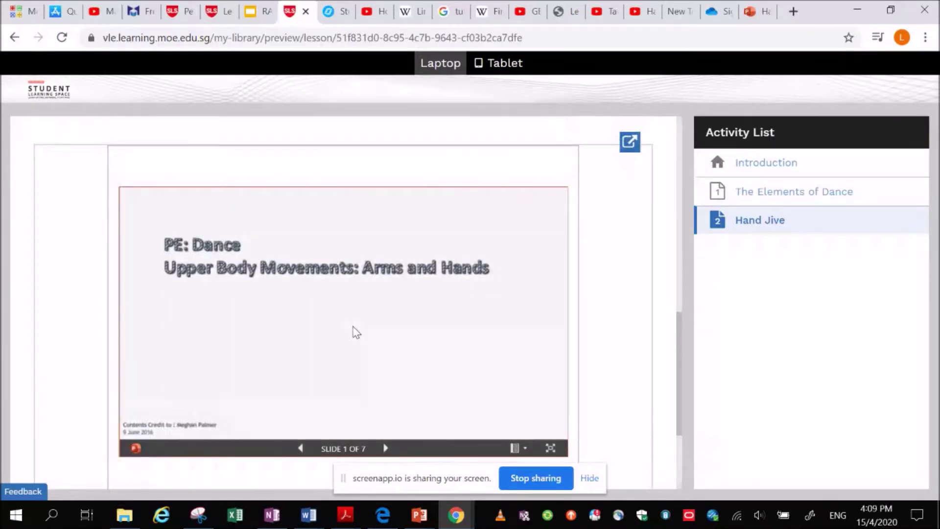
- Page the Hand Jive slides to slide 3 of 7, then go back to the RACE deck and math lesson
{"action": "left_click", "coordinate": [374, 371]}
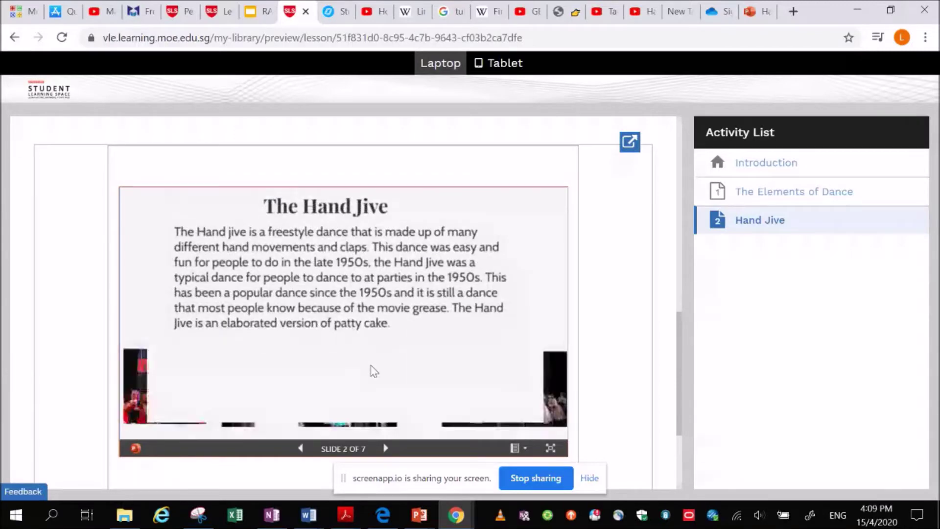
{"action": "left_click", "coordinate": [373, 371]}
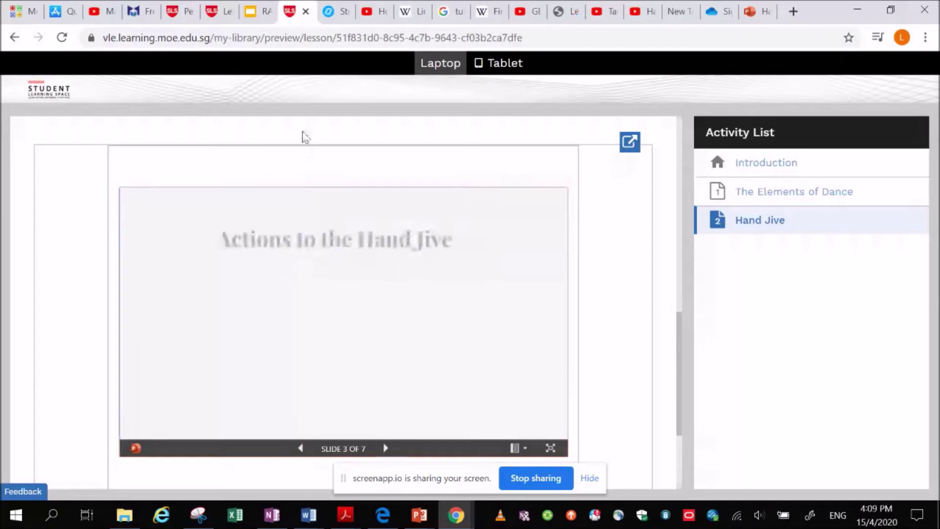
{"action": "left_click", "coordinate": [258, 12]}
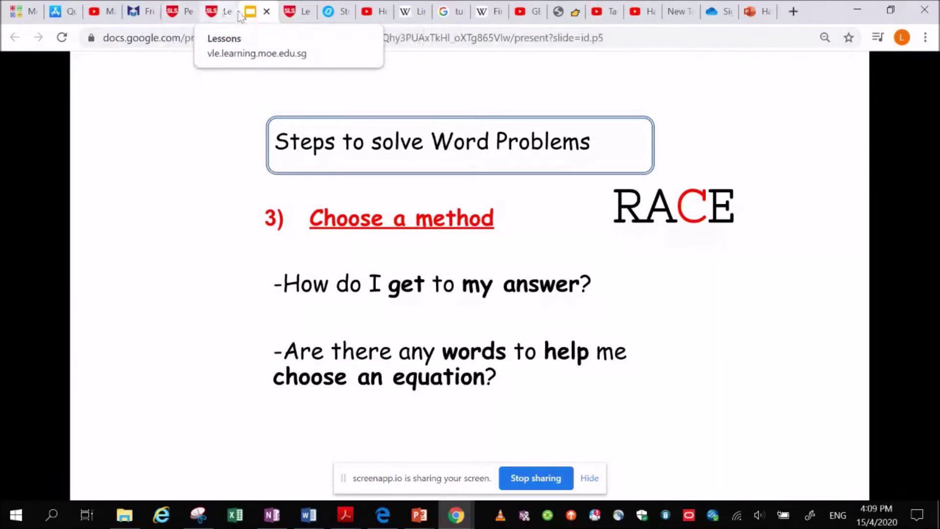
{"action": "left_click", "coordinate": [180, 9]}
- Close the P2 Math lesson and open the PE: Dance lesson from My Drive
{"action": "scroll", "coordinate": [308, 279], "scroll_direction": "up", "scroll_amount": 3}
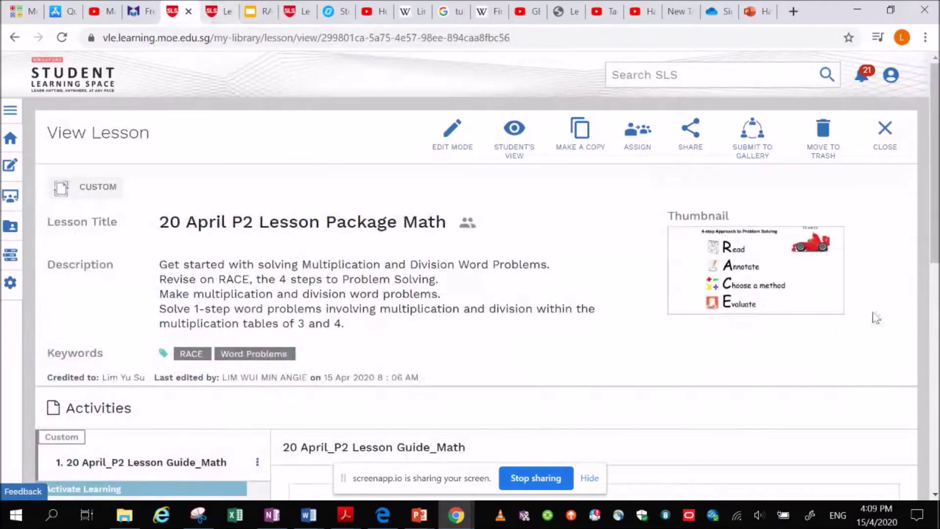
{"action": "left_click", "coordinate": [879, 130]}
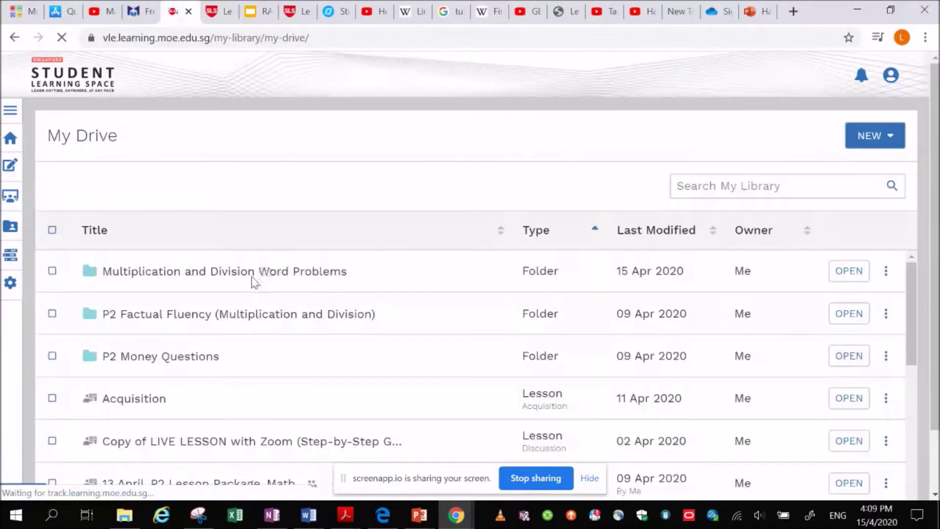
{"action": "scroll", "coordinate": [240, 307], "scroll_direction": "down", "scroll_amount": 3}
{"action": "scroll", "coordinate": [240, 307], "scroll_direction": "down", "scroll_amount": 3}
{"action": "left_click", "coordinate": [613, 316]}
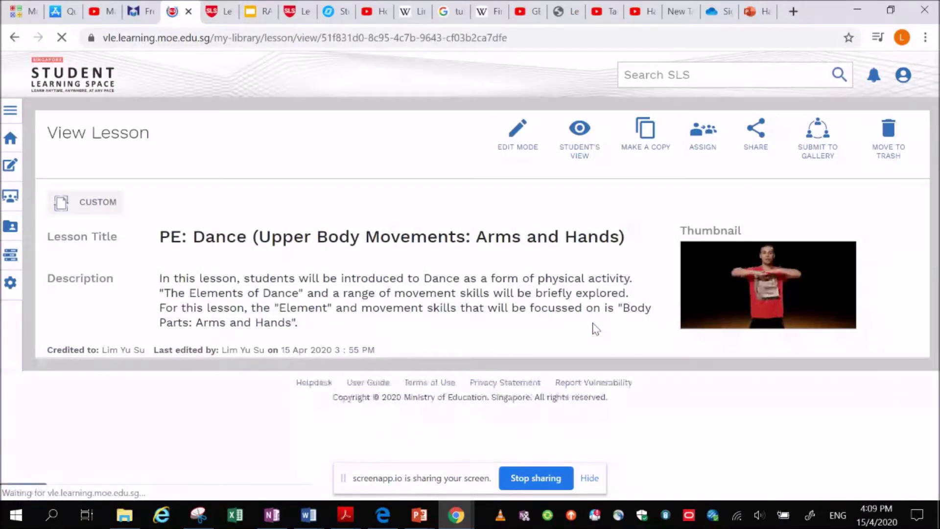
- Switch the PE: Dance lesson into edit mode and scroll to its activities
{"action": "scroll", "coordinate": [498, 336], "scroll_direction": "down", "scroll_amount": 3}
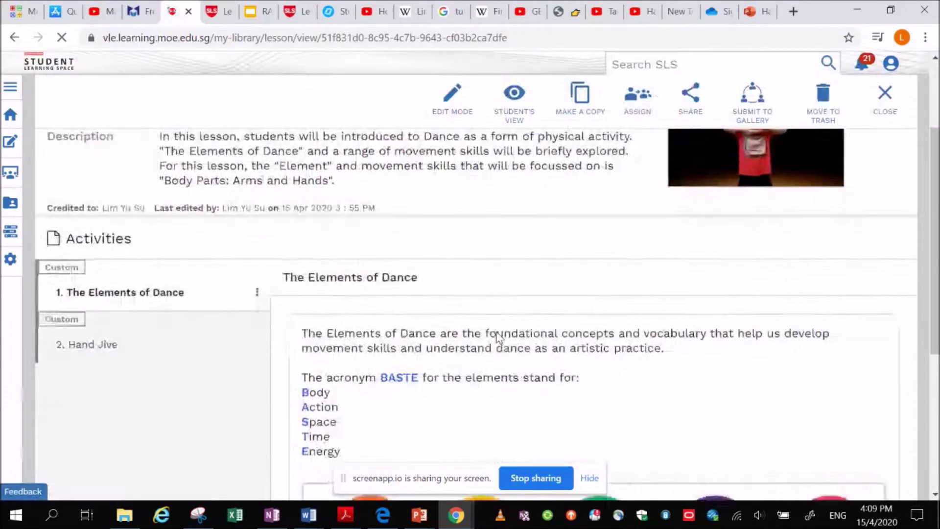
{"action": "scroll", "coordinate": [499, 336], "scroll_direction": "down", "scroll_amount": 5}
{"action": "scroll", "coordinate": [539, 382], "scroll_direction": "up", "scroll_amount": 5}
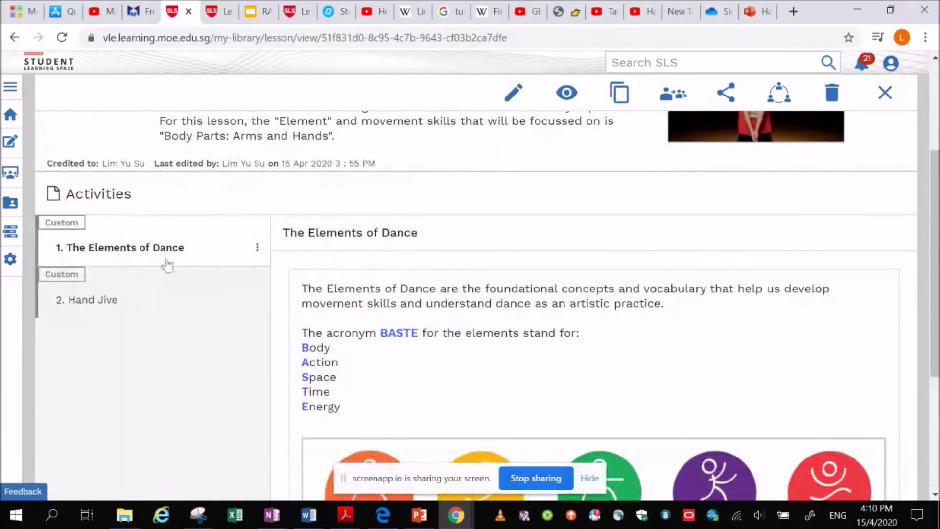
{"action": "left_click", "coordinate": [513, 96]}
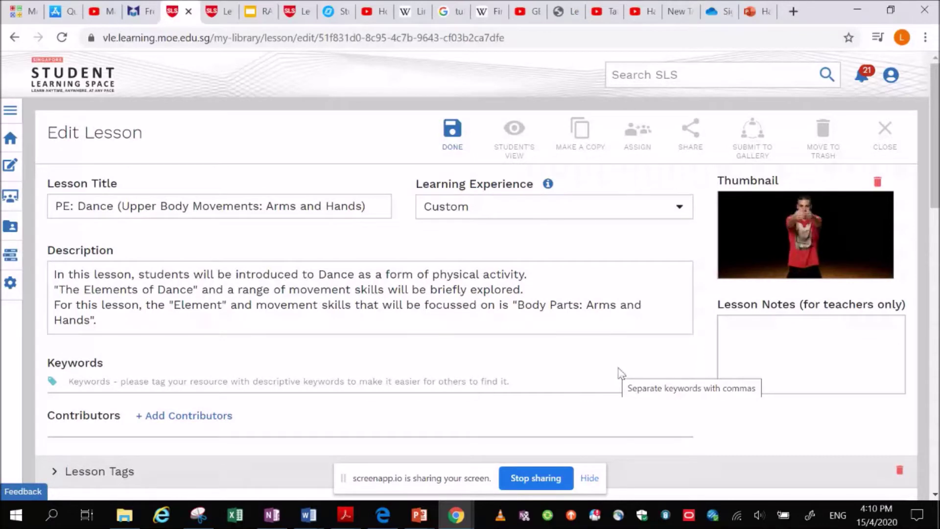
{"action": "scroll", "coordinate": [631, 366], "scroll_direction": "down", "scroll_amount": 5}
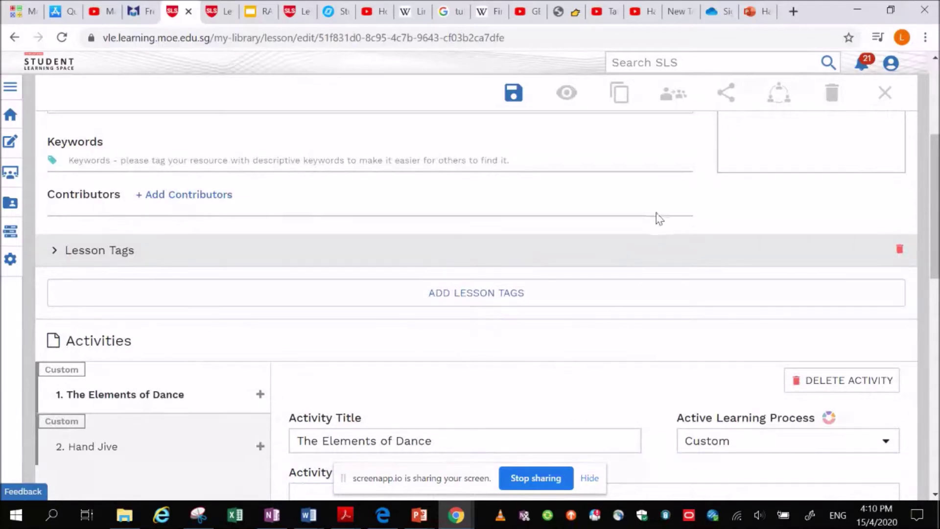
- Resave HandJive ppt over the existing copy in the hand jive and tutting folder
{"action": "mouse_move", "coordinate": [419, 515]}
{"action": "left_click", "coordinate": [558, 459]}
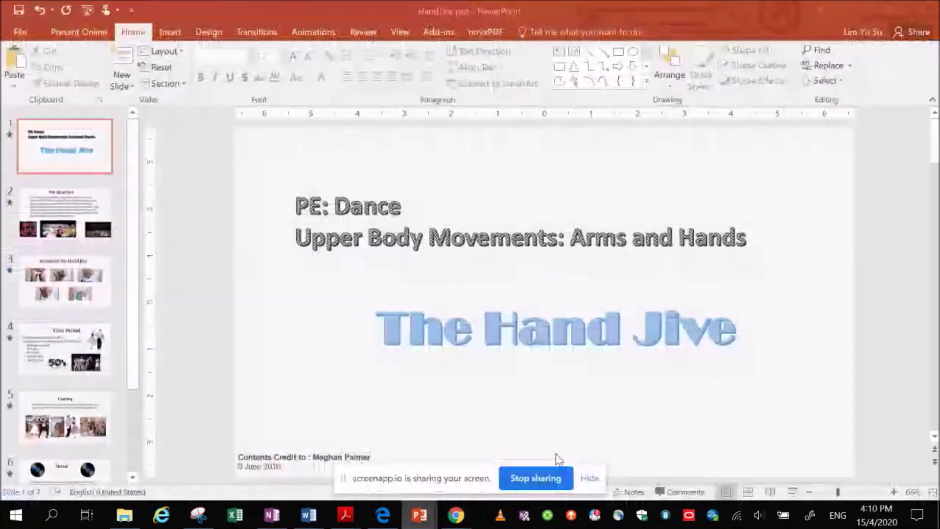
{"action": "left_click", "coordinate": [14, 30]}
{"action": "left_click", "coordinate": [37, 157]}
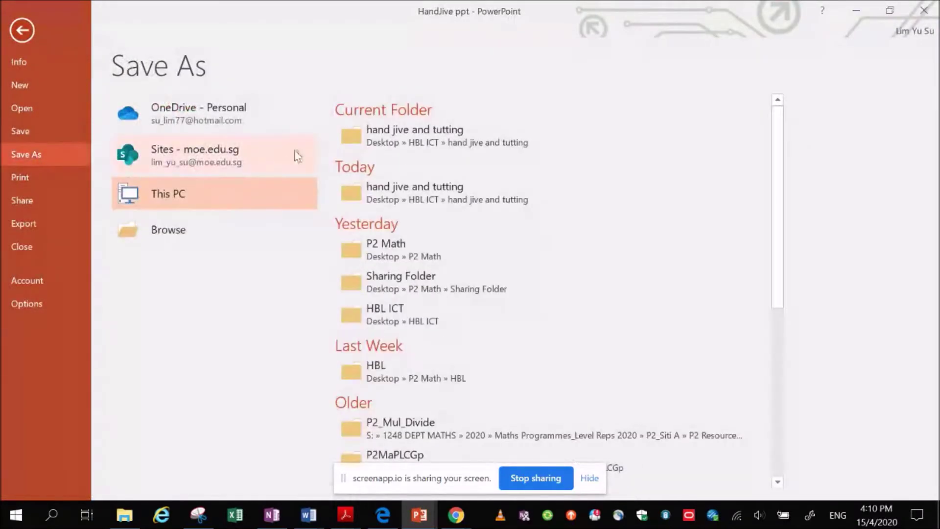
{"action": "left_click", "coordinate": [380, 140]}
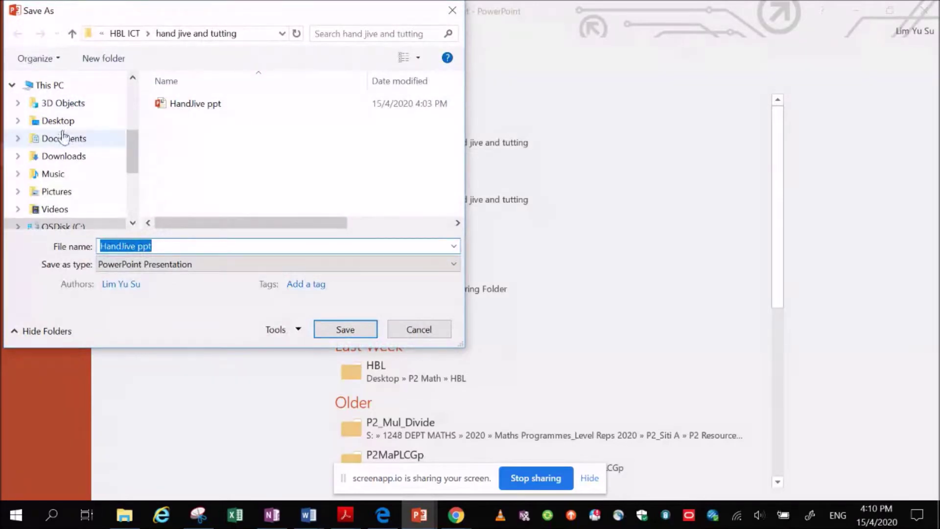
{"action": "left_click", "coordinate": [359, 334]}
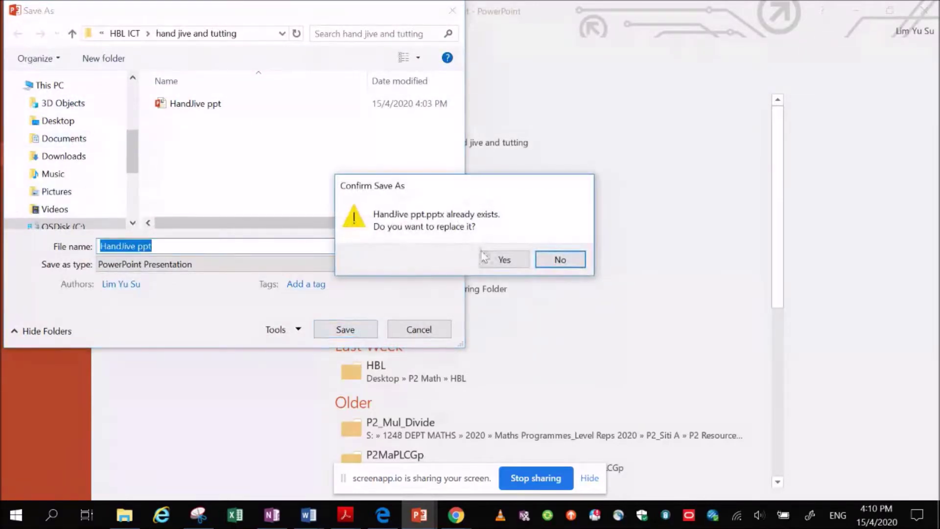
{"action": "left_click", "coordinate": [499, 258]}
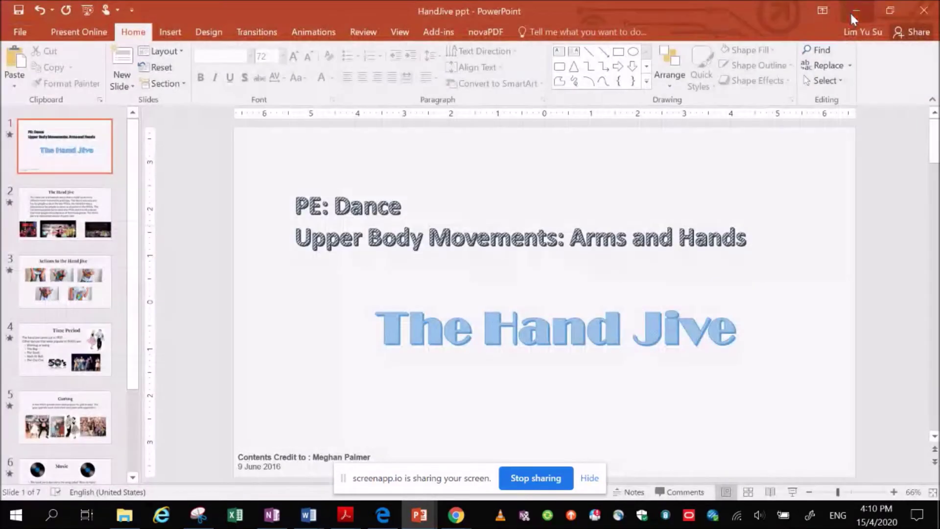
{"action": "left_click", "coordinate": [850, 11]}
- Open Google Slides from the Google apps grid on the new tab page
{"action": "left_click", "coordinate": [679, 11]}
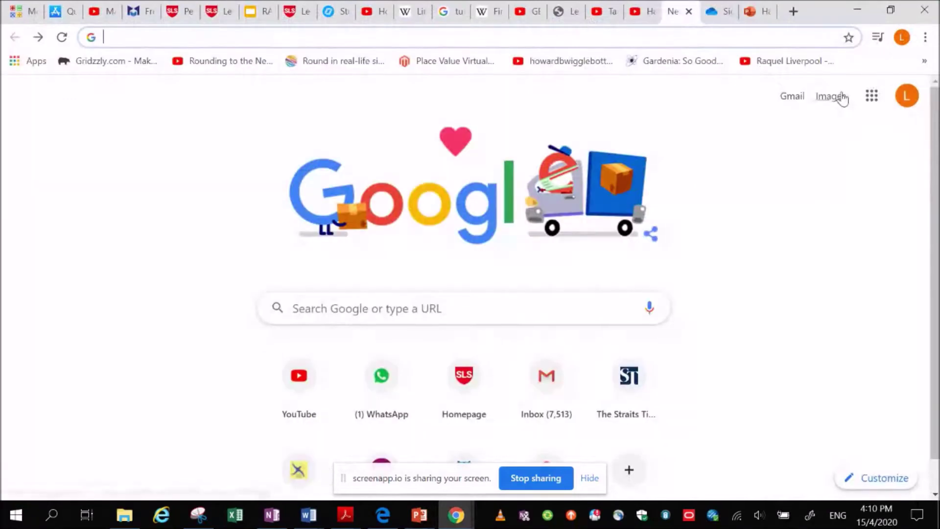
{"action": "left_click", "coordinate": [907, 97]}
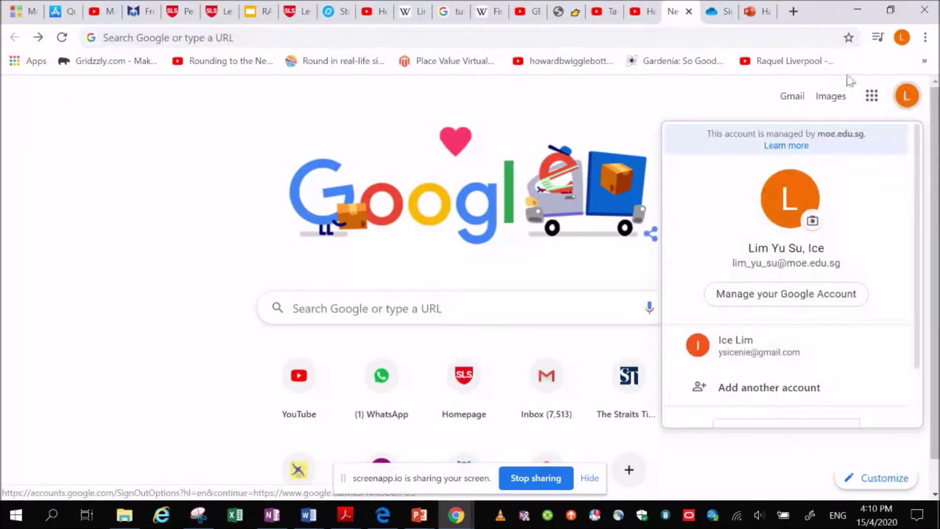
{"action": "left_click", "coordinate": [870, 97]}
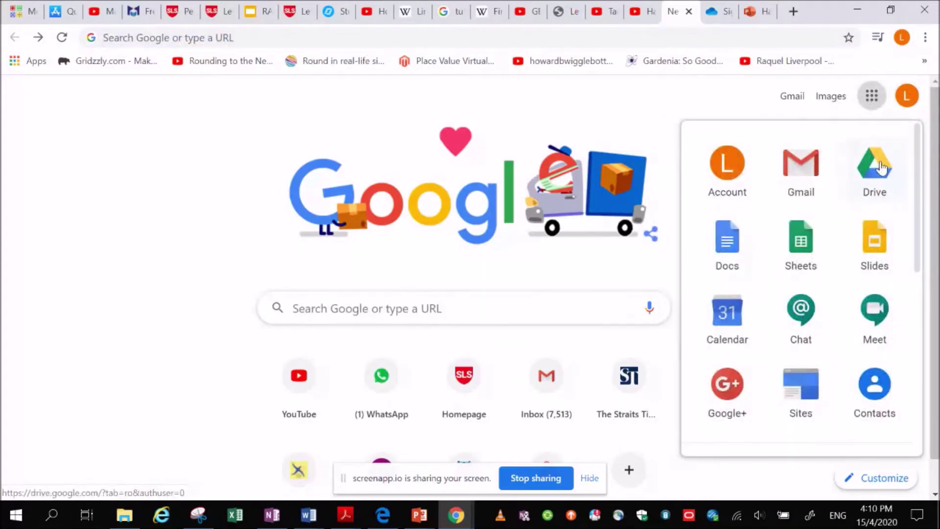
{"action": "left_click", "coordinate": [875, 259]}
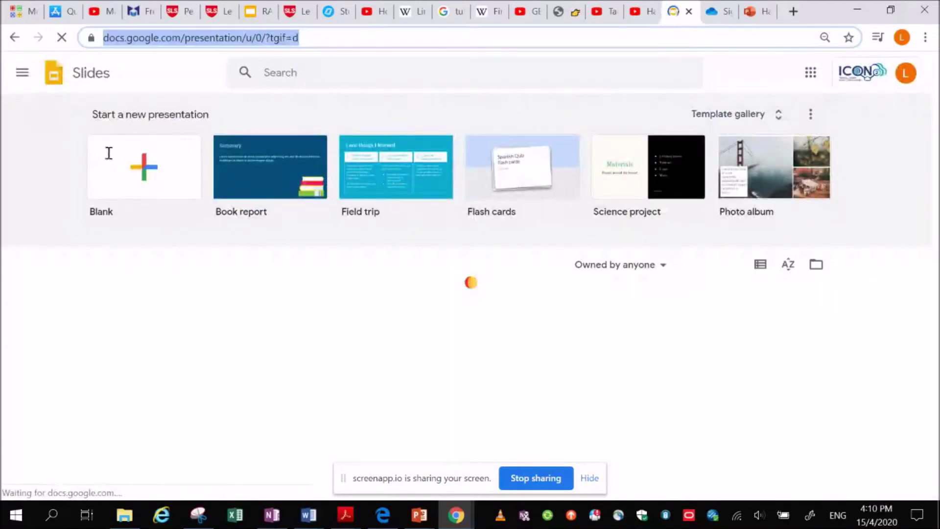
- Create a new blank Untitled presentation from the Slides home page
{"action": "left_click", "coordinate": [23, 72]}
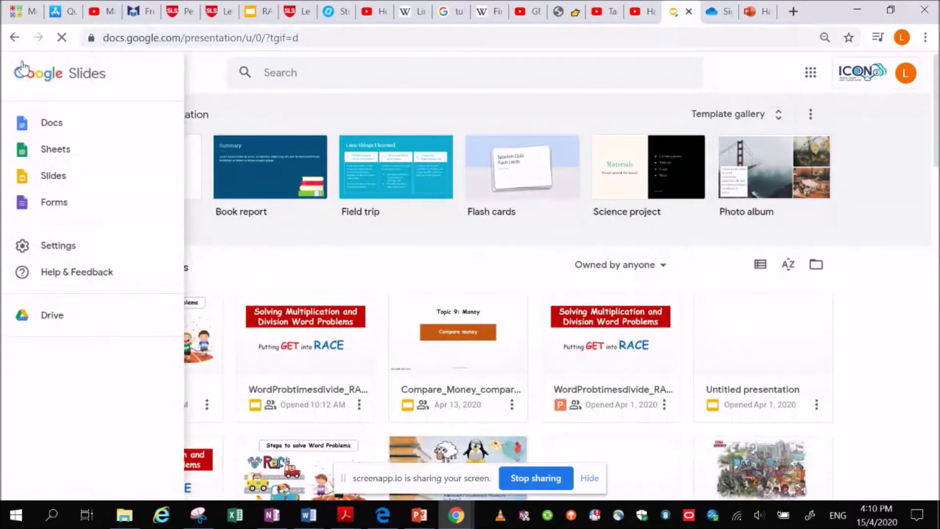
{"action": "left_click", "coordinate": [190, 98]}
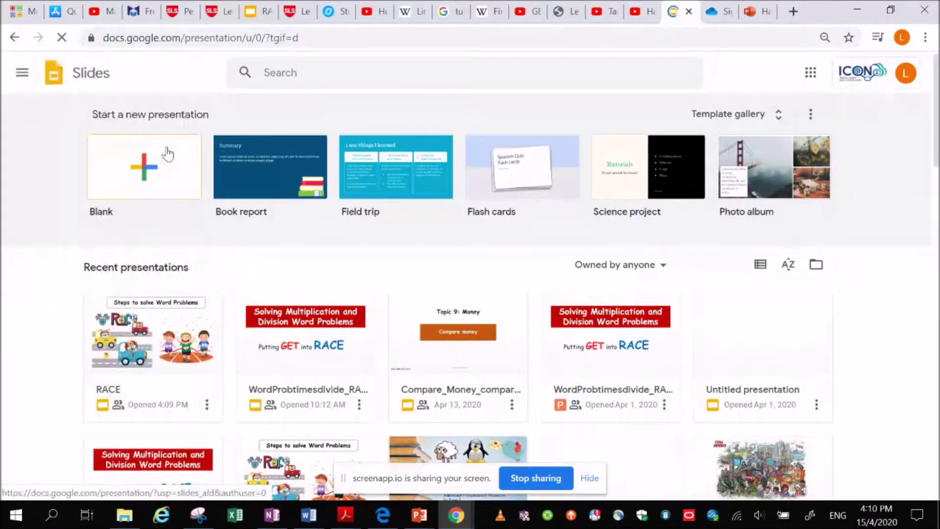
{"action": "left_click", "coordinate": [169, 152]}
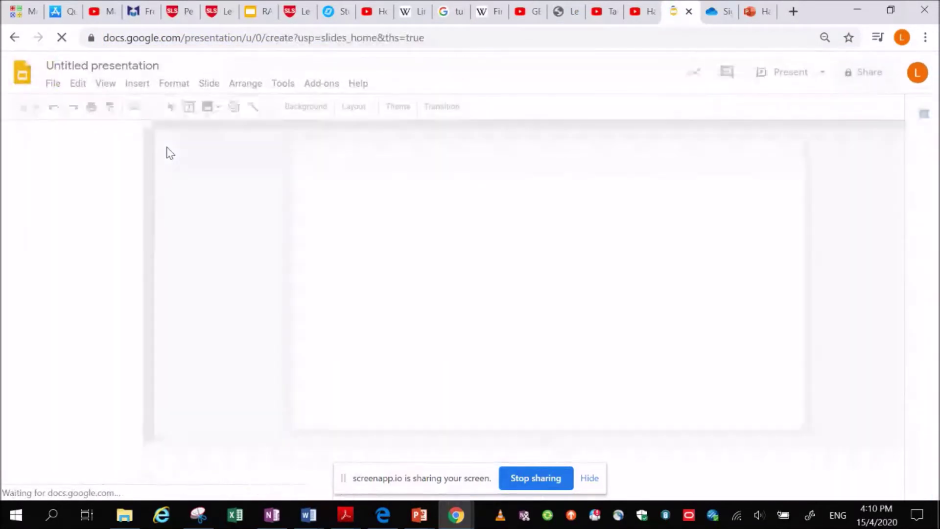
{"action": "left_click", "coordinate": [53, 84]}
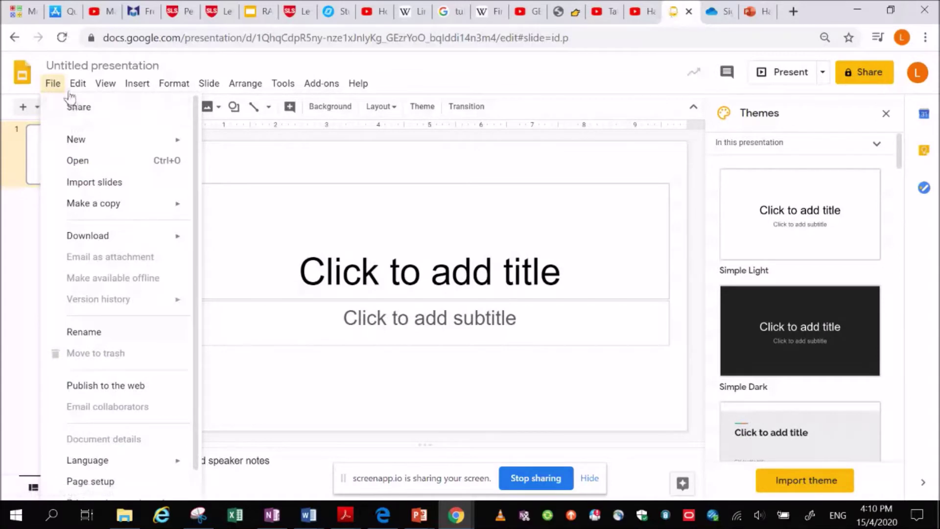
- Upload HandJive ppt from the hand jive and tutting folder for slide import
{"action": "left_click", "coordinate": [94, 182]}
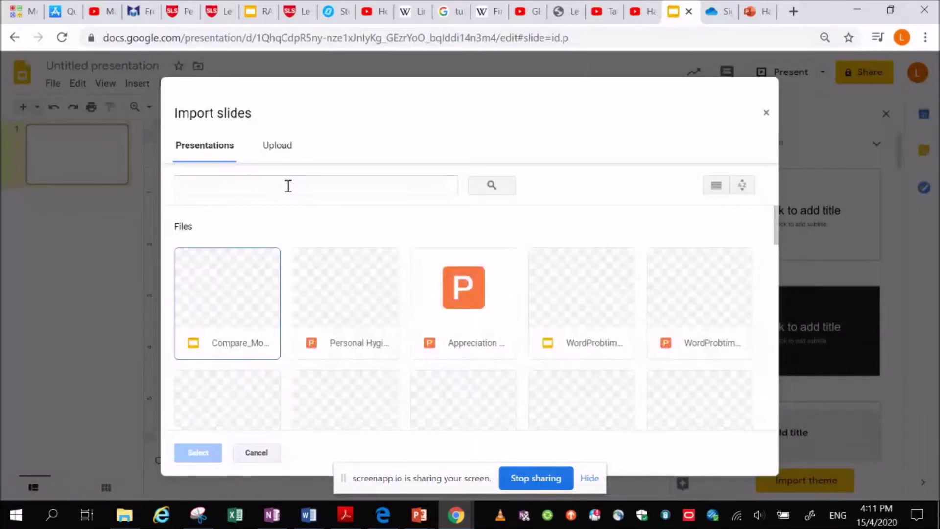
{"action": "left_click", "coordinate": [277, 146]}
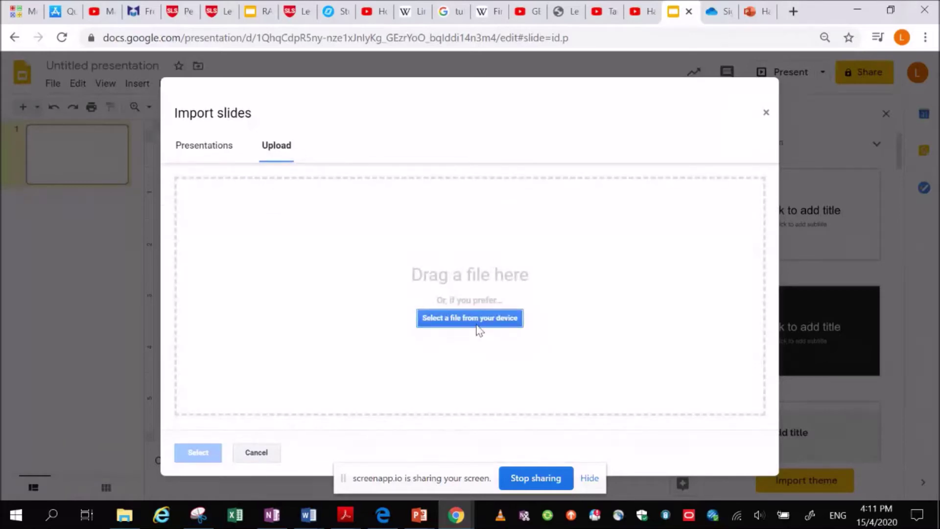
{"action": "left_click", "coordinate": [485, 318]}
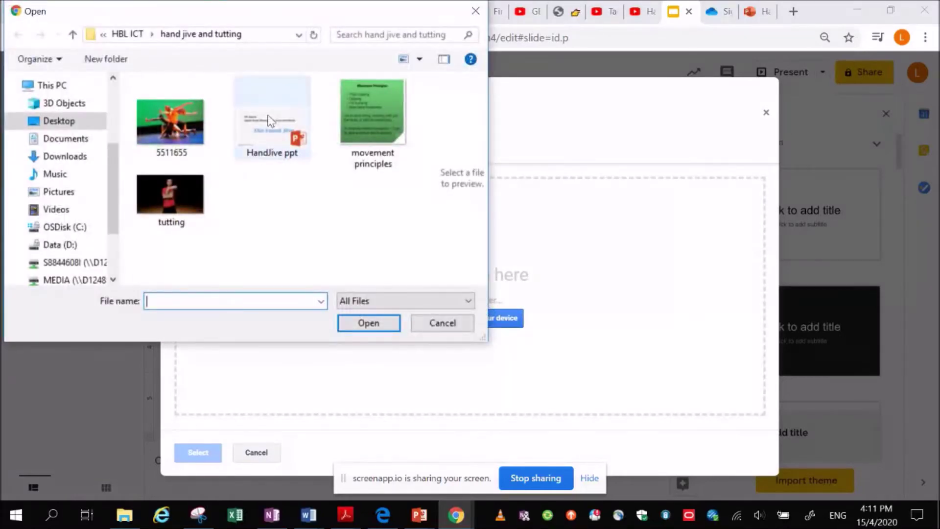
{"action": "left_click", "coordinate": [267, 118]}
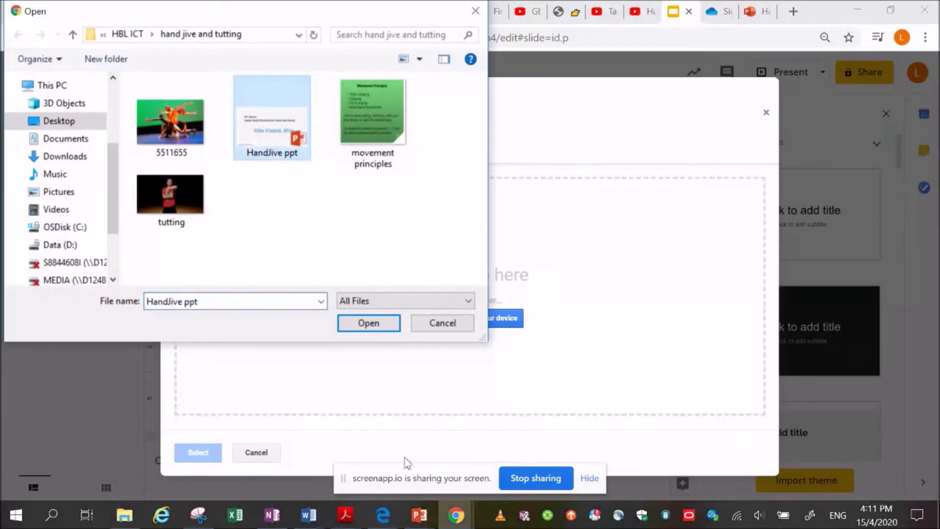
{"action": "left_click", "coordinate": [369, 325]}
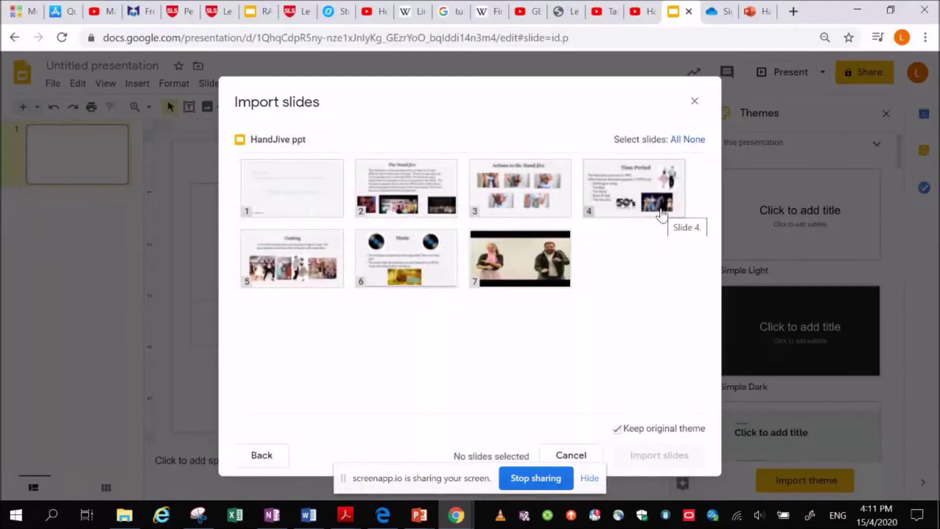
- Select all seven HandJive slides and import them into the presentation
{"action": "left_click", "coordinate": [676, 140]}
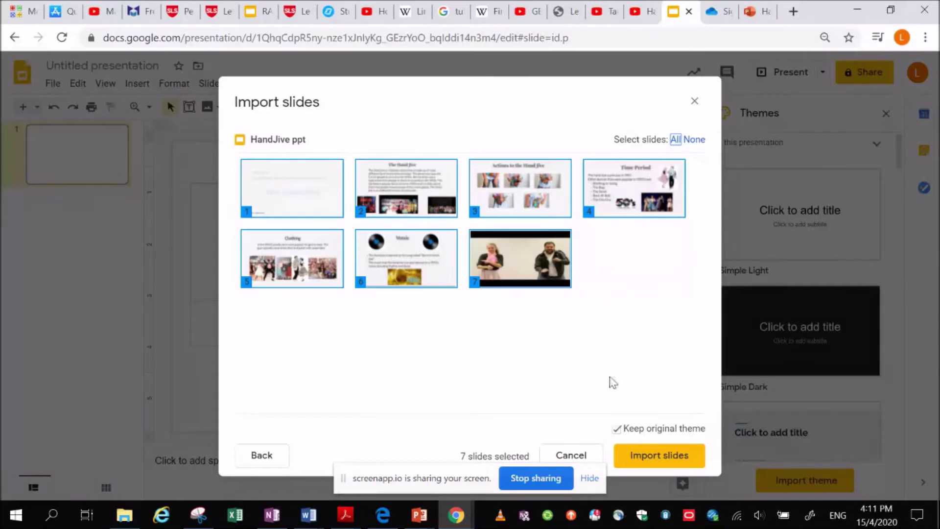
{"action": "left_click", "coordinate": [681, 460]}
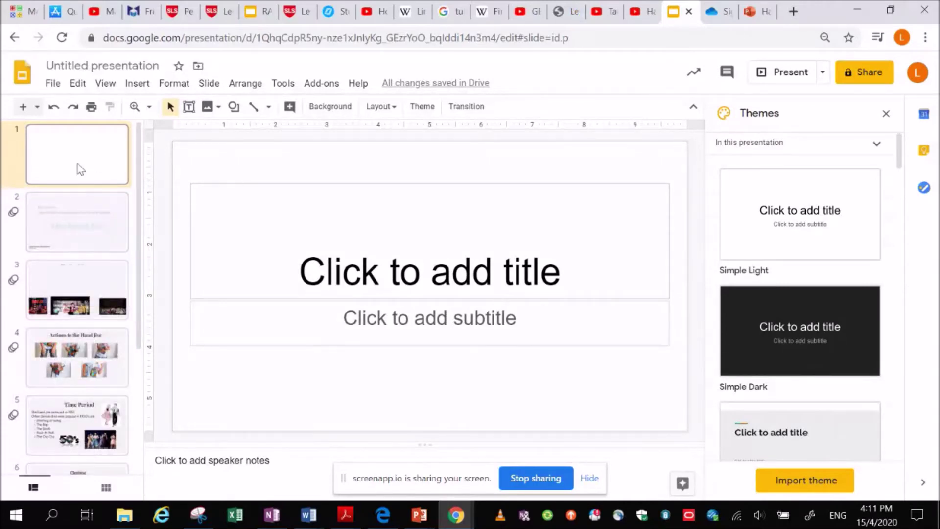
- Delete the blank first slide and close the Themes panel
{"action": "key", "text": "Delete"}
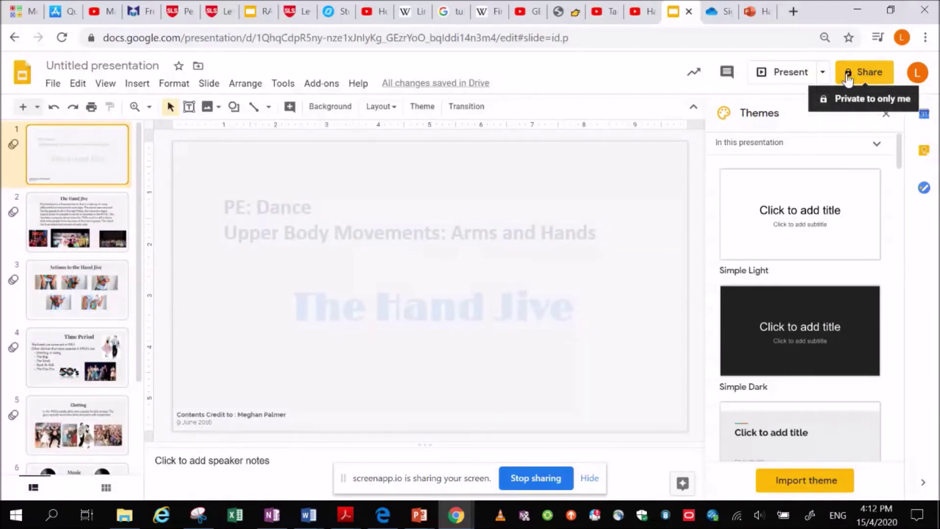
{"action": "left_click", "coordinate": [887, 114]}
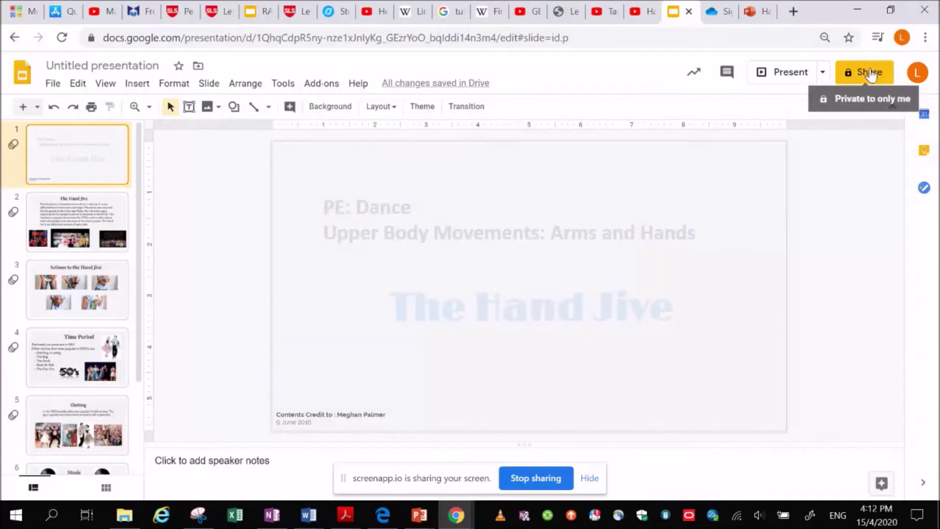
- Title the Google Slides deck 'PE Hand Jive PPT' before sharing and save the name
{"action": "left_click", "coordinate": [866, 76]}
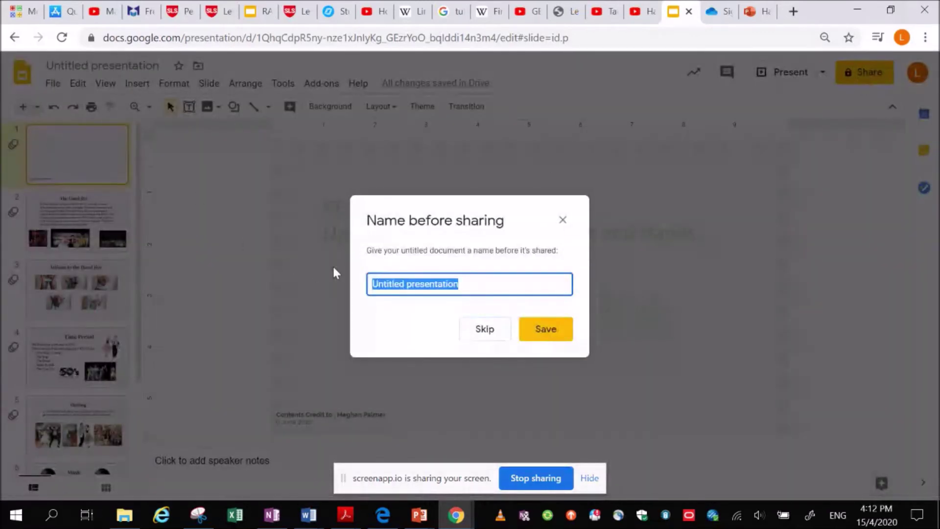
{"action": "type", "text": "Hand Jive PPT"}
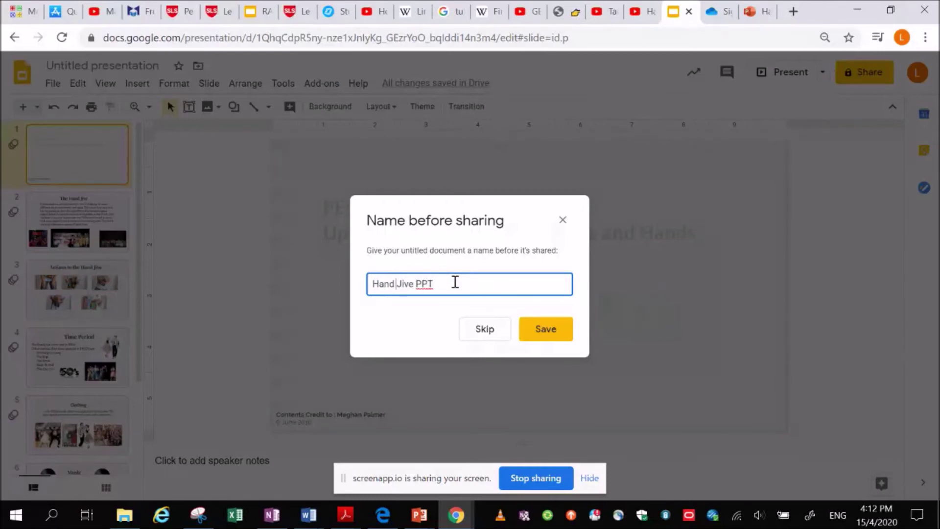
{"action": "key", "text": "Home"}
{"action": "type", "text": "P"}
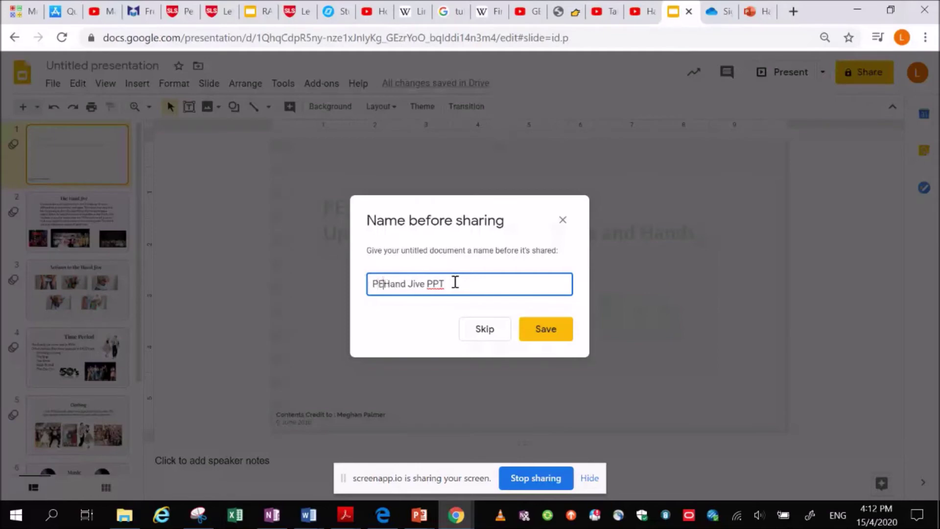
{"action": "type", "text": "E"}
{"action": "left_click", "coordinate": [548, 329]}
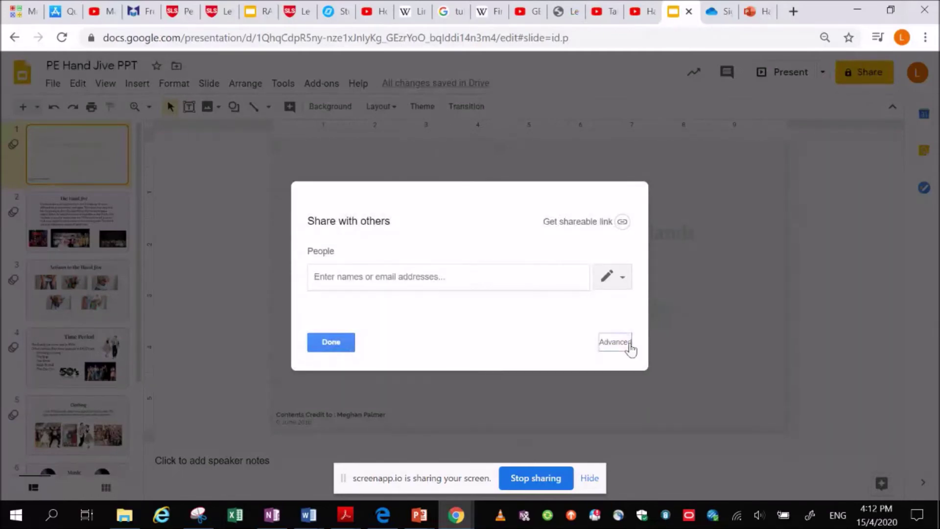
- Set link access to On – Anyone with the link can view, and save
{"action": "left_click", "coordinate": [629, 344]}
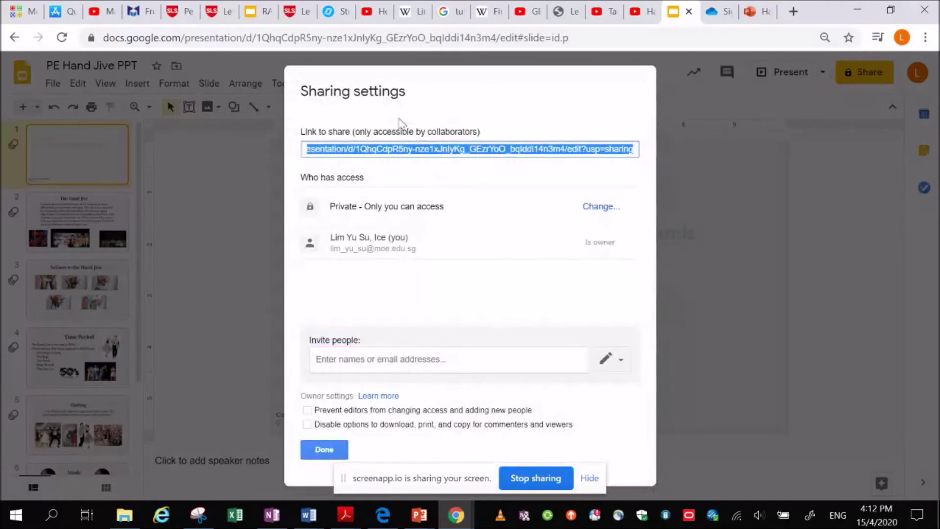
{"action": "left_click", "coordinate": [598, 206]}
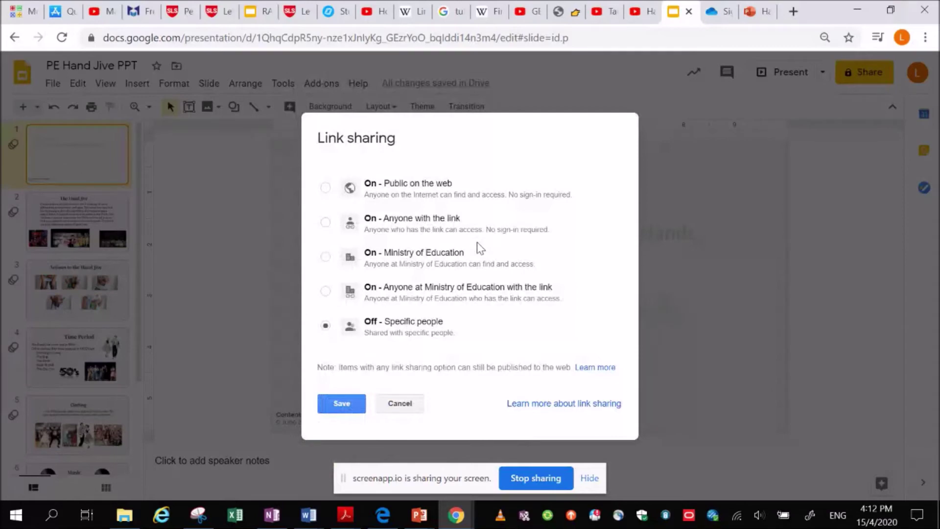
{"action": "left_click", "coordinate": [326, 223]}
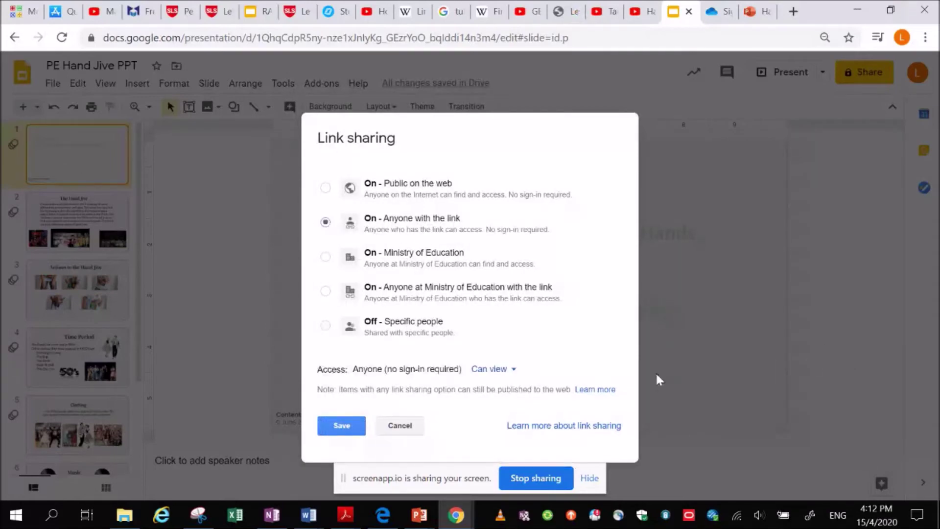
{"action": "left_click", "coordinate": [346, 426]}
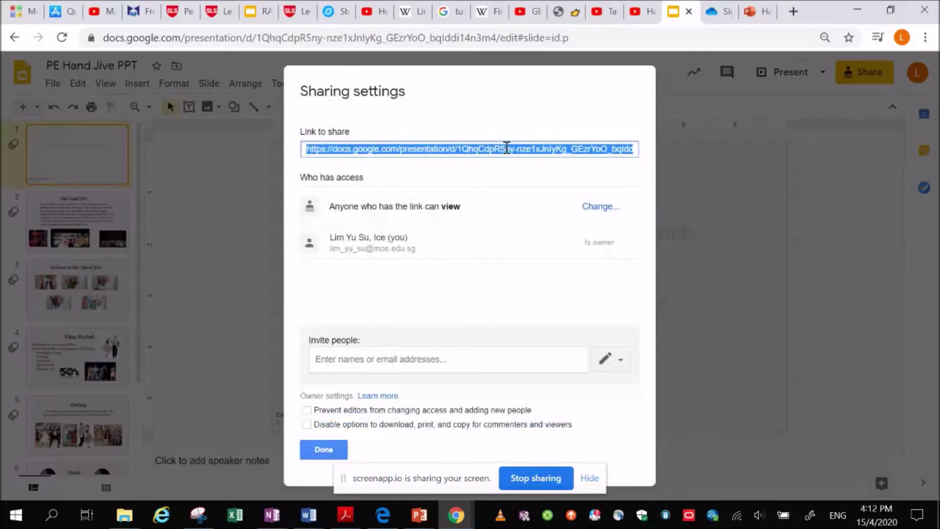
- Copy the deck's share link and close the sharing settings
{"action": "right_click", "coordinate": [505, 152]}
{"action": "left_click", "coordinate": [539, 162]}
{"action": "left_click", "coordinate": [338, 447]}
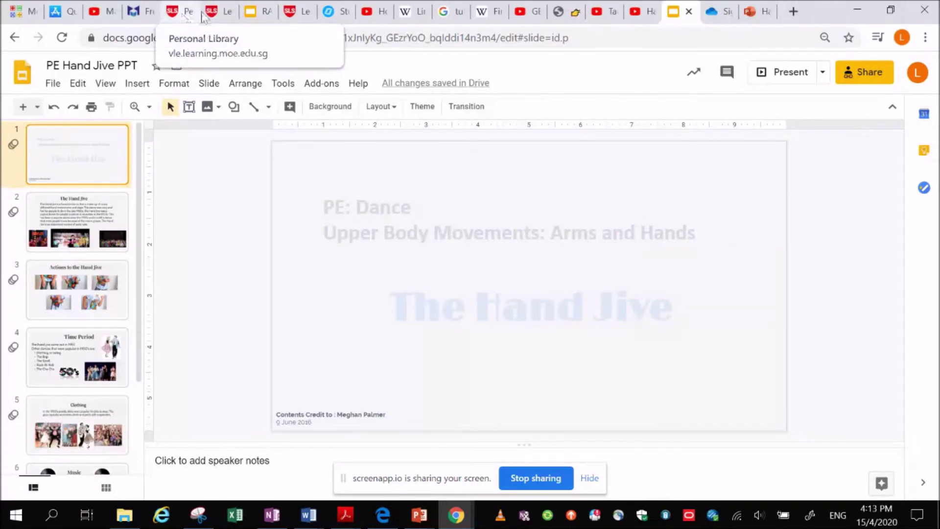
- Return to the SLS lesson editor and open the Hand Jive activity
{"action": "left_click", "coordinate": [182, 12]}
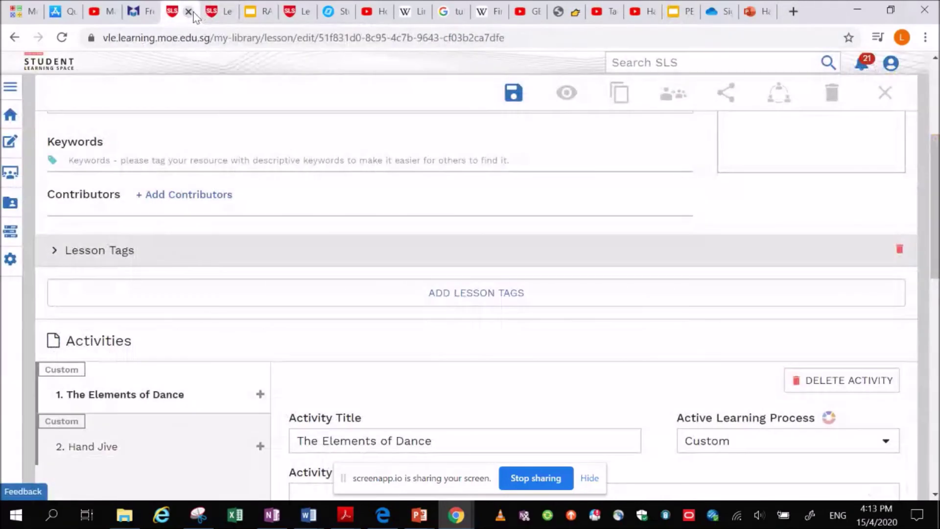
{"action": "scroll", "coordinate": [595, 356], "scroll_direction": "down", "scroll_amount": 1}
{"action": "scroll", "coordinate": [595, 356], "scroll_direction": "down", "scroll_amount": 5}
{"action": "scroll", "coordinate": [594, 357], "scroll_direction": "down", "scroll_amount": 5}
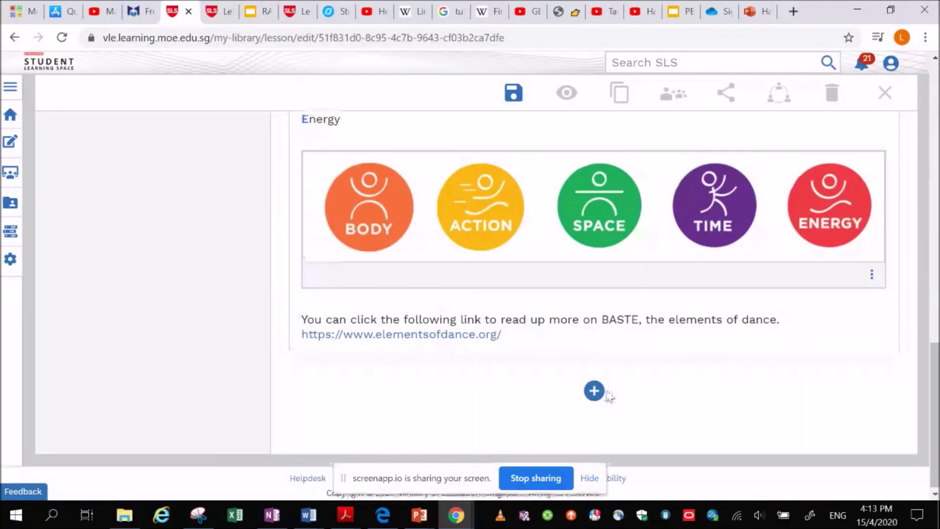
{"action": "scroll", "coordinate": [205, 296], "scroll_direction": "up", "scroll_amount": 5}
{"action": "scroll", "coordinate": [185, 283], "scroll_direction": "up", "scroll_amount": 10}
{"action": "left_click", "coordinate": [132, 382]}
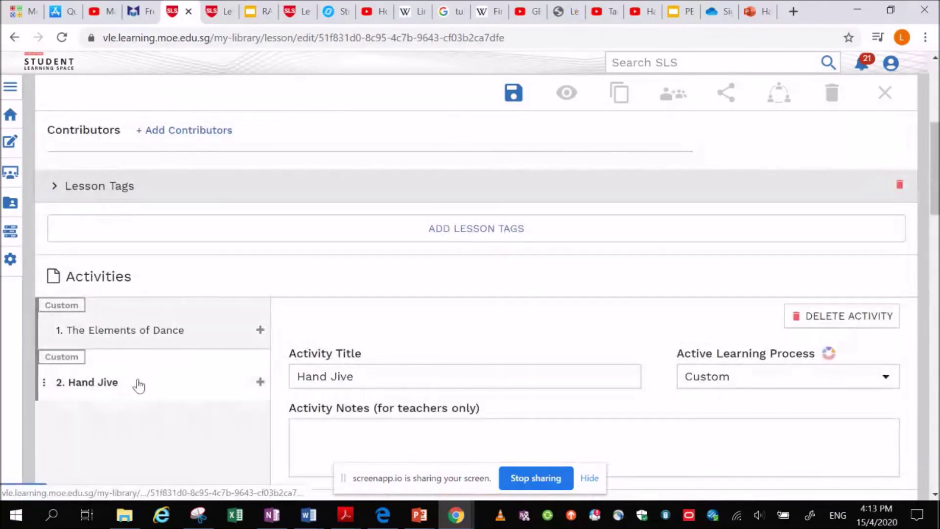
- Start a new component below the Hand Jive slide to show the content types
{"action": "scroll", "coordinate": [508, 336], "scroll_direction": "down", "scroll_amount": 1}
{"action": "scroll", "coordinate": [509, 332], "scroll_direction": "down", "scroll_amount": 5}
{"action": "scroll", "coordinate": [509, 332], "scroll_direction": "down", "scroll_amount": 4}
{"action": "scroll", "coordinate": [510, 335], "scroll_direction": "down", "scroll_amount": 5}
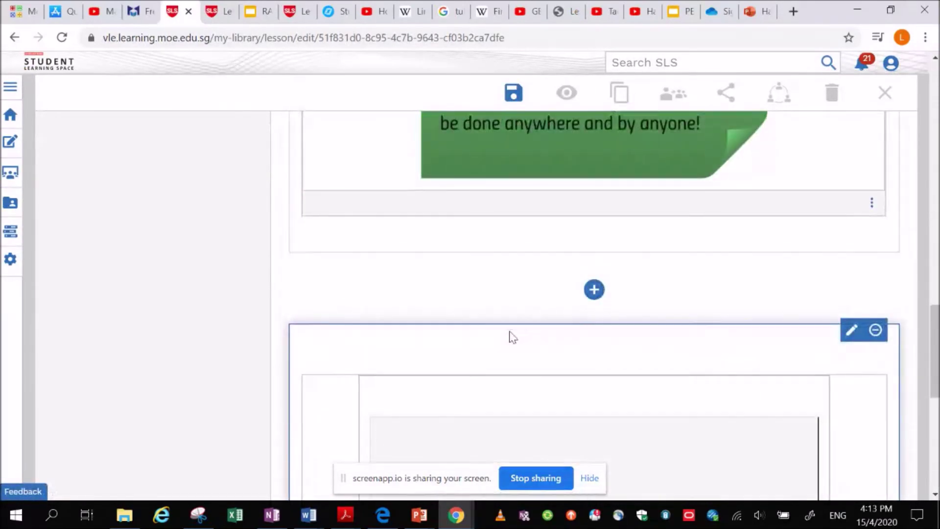
{"action": "scroll", "coordinate": [510, 335], "scroll_direction": "down", "scroll_amount": 5}
{"action": "scroll", "coordinate": [519, 331], "scroll_direction": "up", "scroll_amount": 5}
{"action": "scroll", "coordinate": [529, 327], "scroll_direction": "up", "scroll_amount": 1}
{"action": "left_click", "coordinate": [594, 361]}
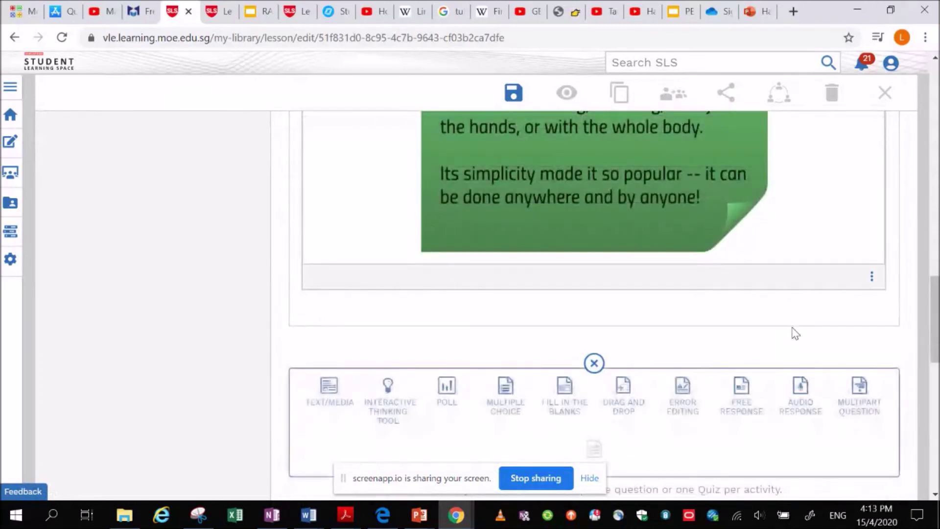
{"action": "scroll", "coordinate": [793, 331], "scroll_direction": "down", "scroll_amount": 3}
- Add a Text/Media block with a link holding the pasted shared Slides URL
{"action": "left_click", "coordinate": [316, 248]}
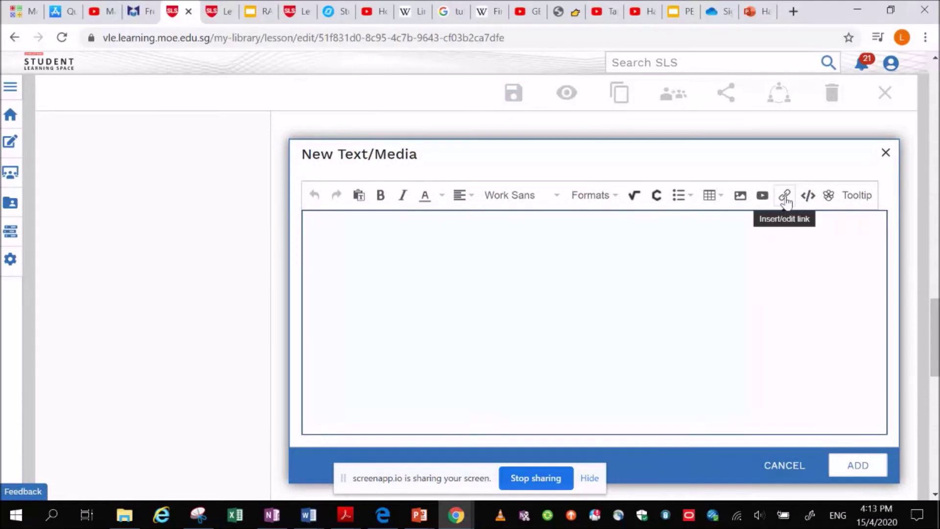
{"action": "left_click", "coordinate": [784, 189]}
{"action": "right_click", "coordinate": [462, 228]}
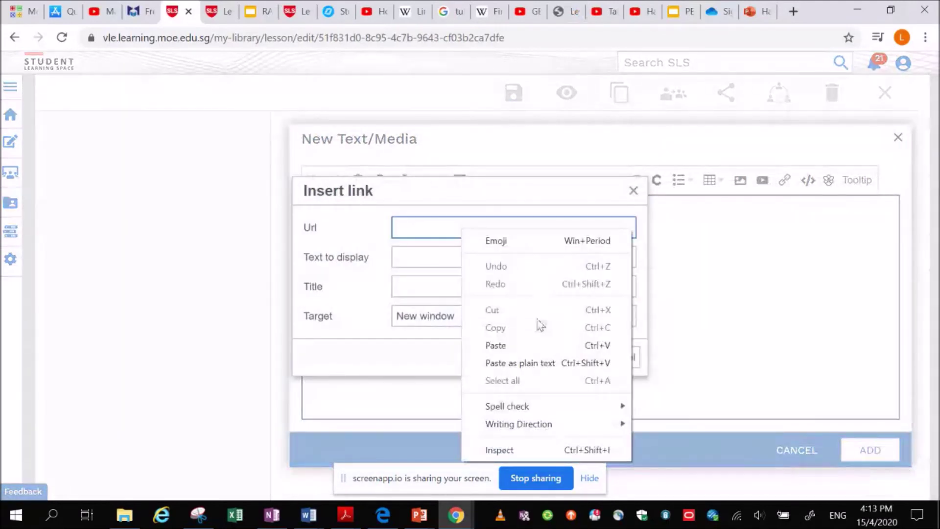
{"action": "left_click", "coordinate": [536, 344]}
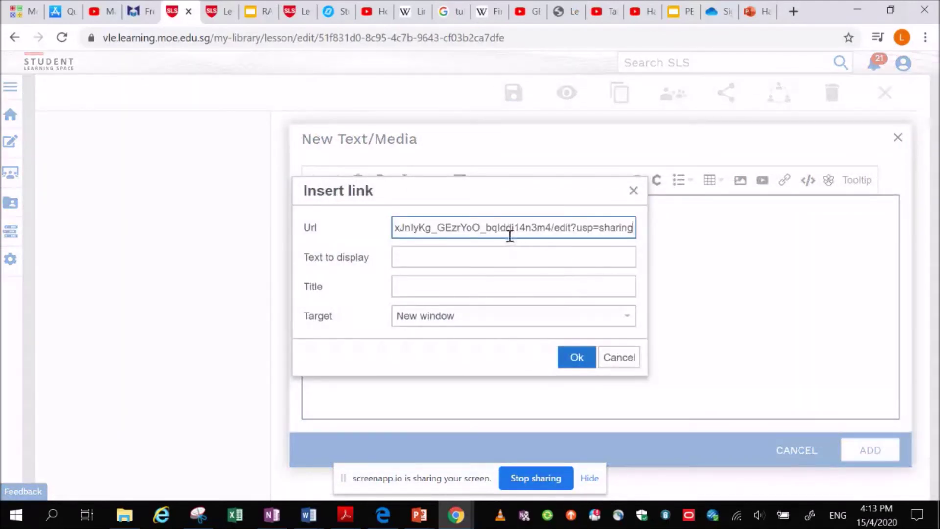
- Change the URL's 'edit' to 'present' so it ends /present?usp=sharing, and confirm
{"action": "key", "text": "Left"}
{"action": "key", "text": "Left"}
{"action": "key", "text": "Left"}
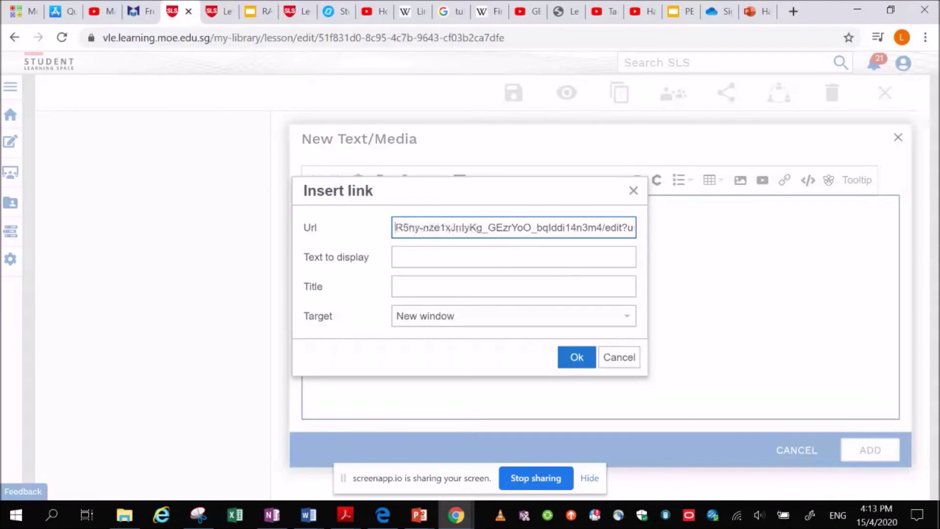
{"action": "key", "text": "Left"}
{"action": "key", "text": "Left"}
{"action": "key", "text": "Left"}
{"action": "key", "text": "Left"}
{"action": "key", "text": "Left"}
{"action": "key", "text": "Left"}
{"action": "key", "text": "Left"}
{"action": "key", "text": "Left"}
{"action": "key", "text": "Left"}
{"action": "key", "text": "Right"}
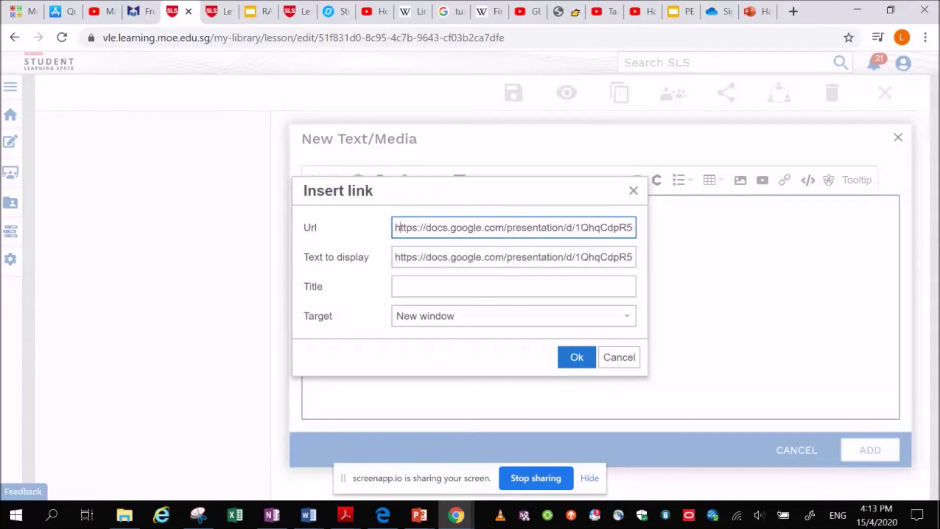
{"action": "key", "text": "Right"}
{"action": "key", "text": "Right"}
{"action": "key", "text": "Right"}
{"action": "key", "text": "Right"}
{"action": "key", "text": "Right"}
{"action": "key", "text": "Right"}
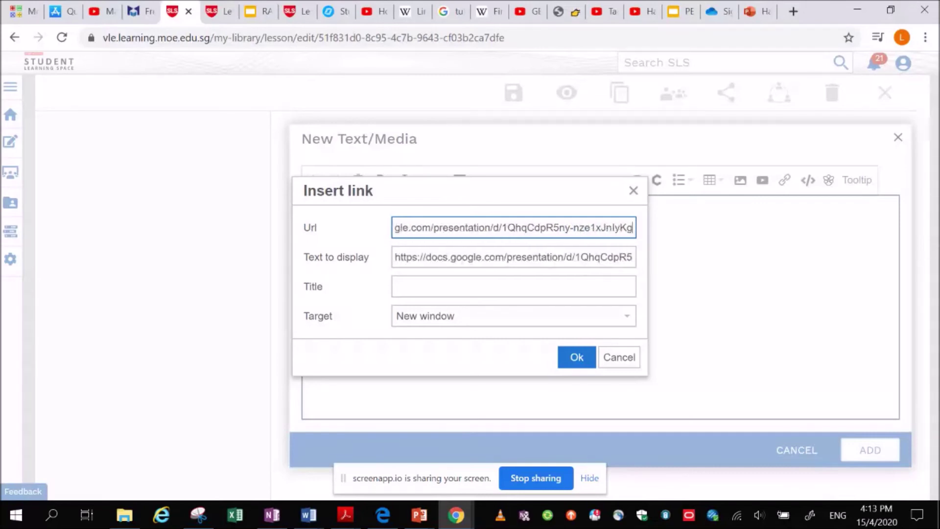
{"action": "key", "text": "Right"}
{"action": "key", "text": "Right"}
{"action": "key", "text": "Right"}
{"action": "key", "text": "Right"}
{"action": "key", "text": "Right"}
{"action": "key", "text": "Right"}
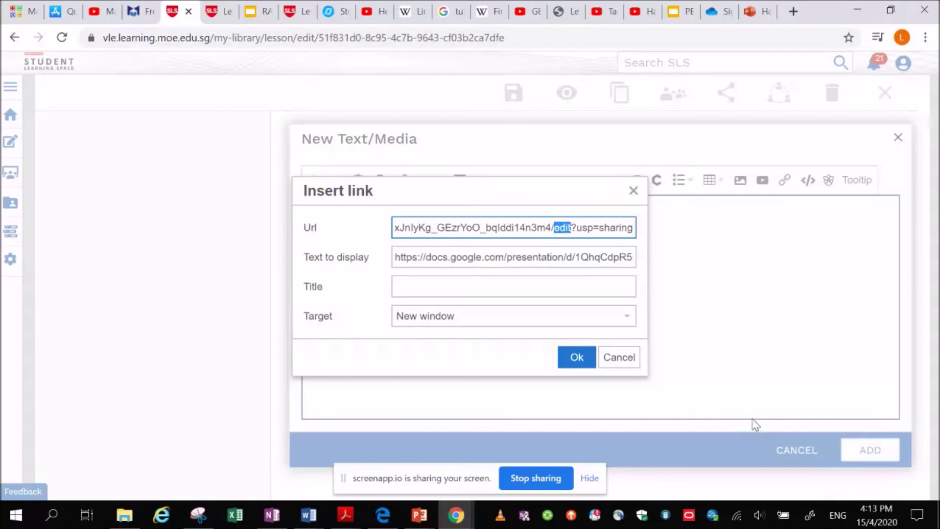
{"action": "type", "text": "presen"}
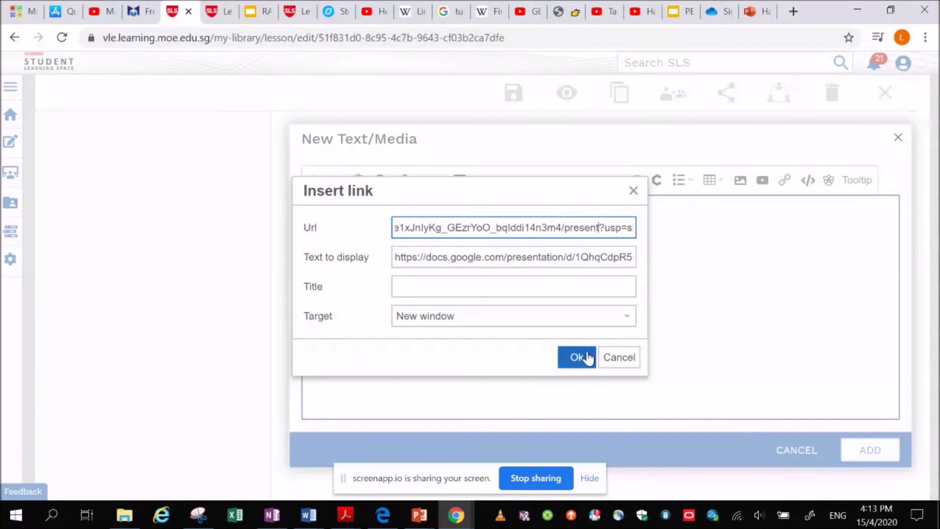
{"action": "left_click", "coordinate": [580, 357]}
- Add the link block to the activity and exit edit mode to View Lesson
{"action": "left_click", "coordinate": [856, 464]}
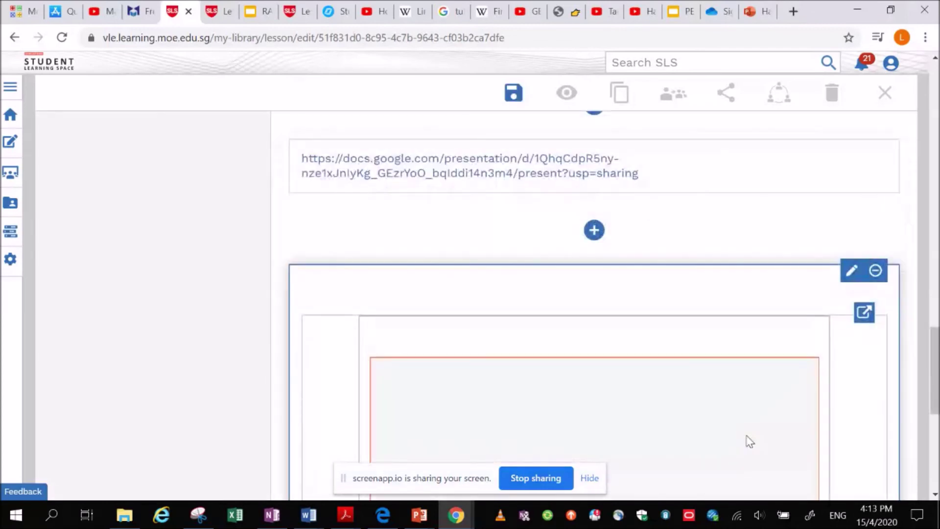
{"action": "scroll", "coordinate": [671, 392], "scroll_direction": "up", "scroll_amount": 5}
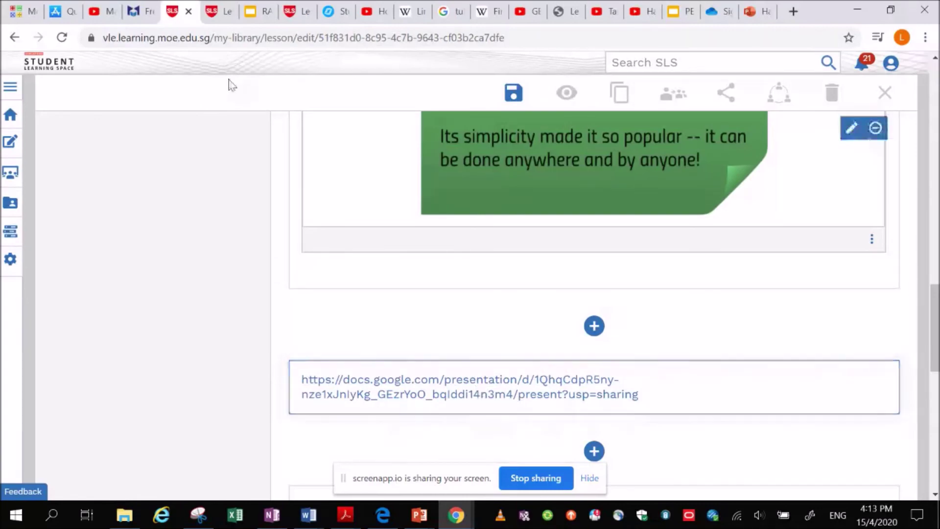
{"action": "left_click", "coordinate": [513, 93]}
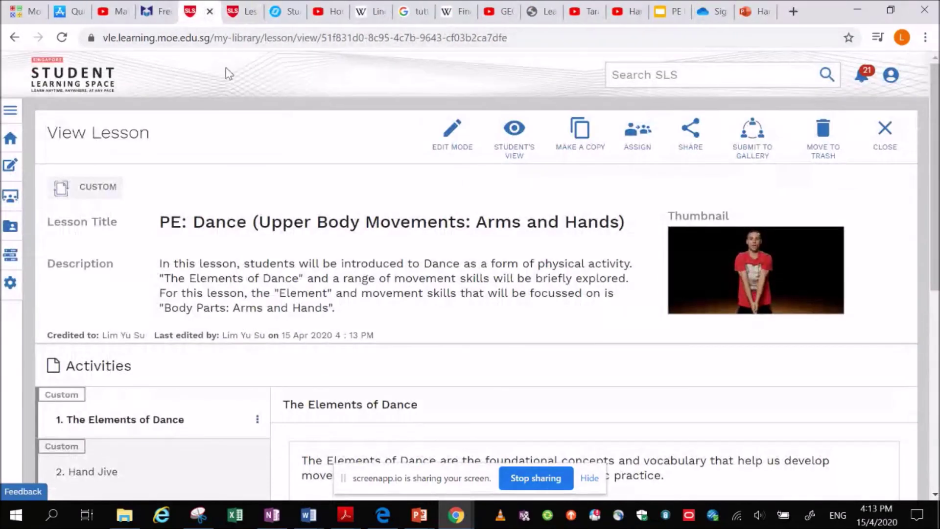
- Show 2. Hand Jive and scroll down to its new presentation link
{"action": "scroll", "coordinate": [655, 336], "scroll_direction": "down", "scroll_amount": 5}
{"action": "scroll", "coordinate": [655, 336], "scroll_direction": "down", "scroll_amount": 1}
{"action": "scroll", "coordinate": [442, 199], "scroll_direction": "up", "scroll_amount": 6}
{"action": "scroll", "coordinate": [450, 226], "scroll_direction": "down", "scroll_amount": 3}
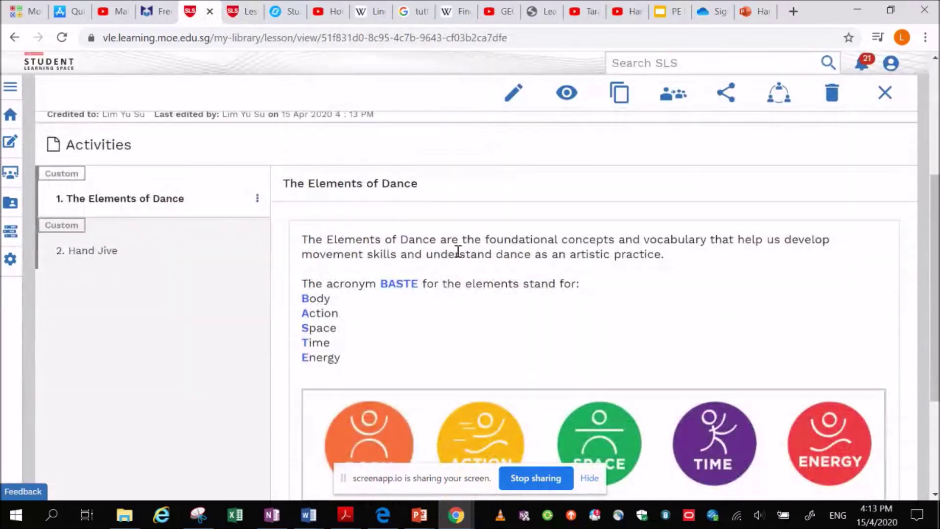
{"action": "left_click", "coordinate": [178, 248]}
{"action": "scroll", "coordinate": [690, 275], "scroll_direction": "down", "scroll_amount": 4}
{"action": "scroll", "coordinate": [690, 284], "scroll_direction": "down", "scroll_amount": 6}
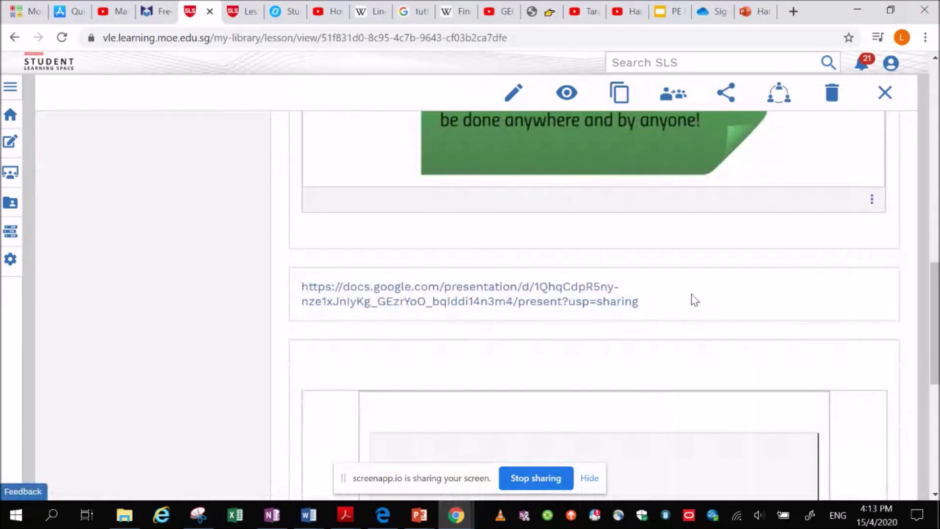
{"action": "left_click", "coordinate": [594, 310]}
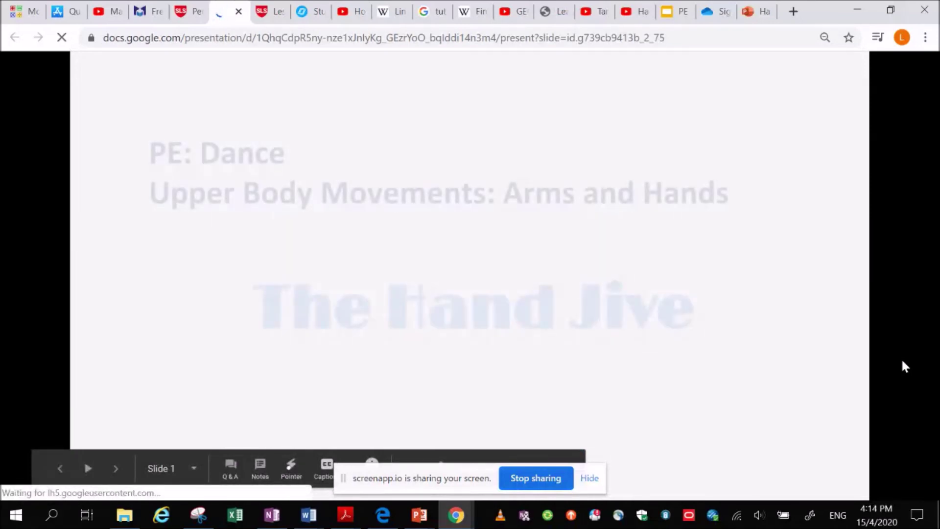
{"action": "key", "text": "Right"}
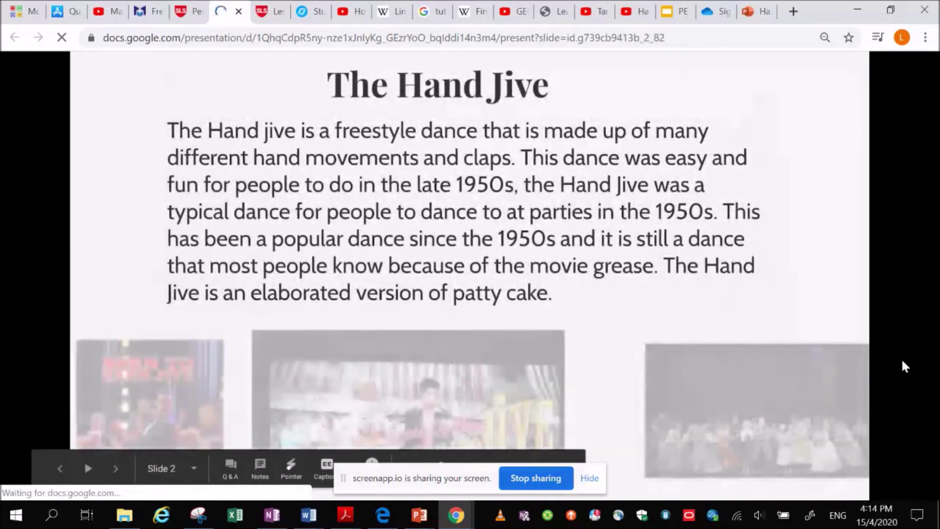
{"action": "key", "text": "Right"}
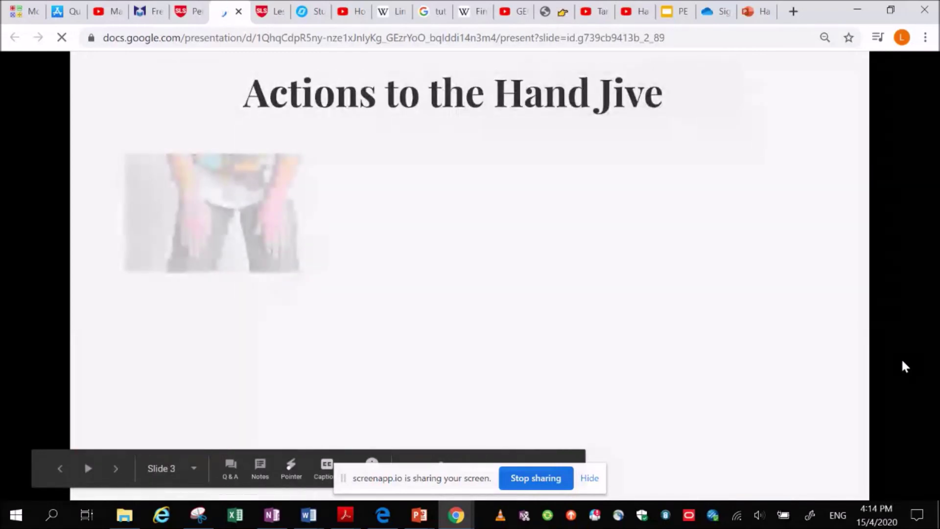
{"action": "key", "text": "Right"}
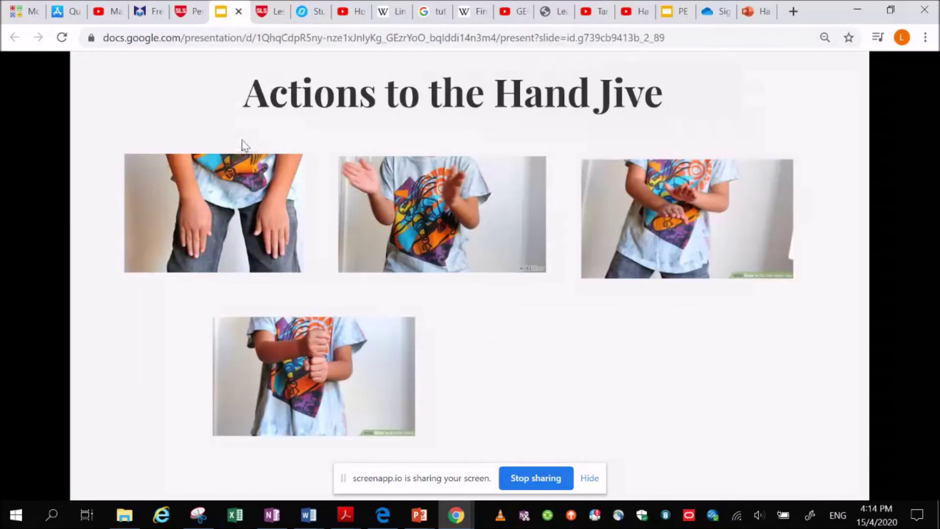
{"action": "left_click", "coordinate": [240, 11]}
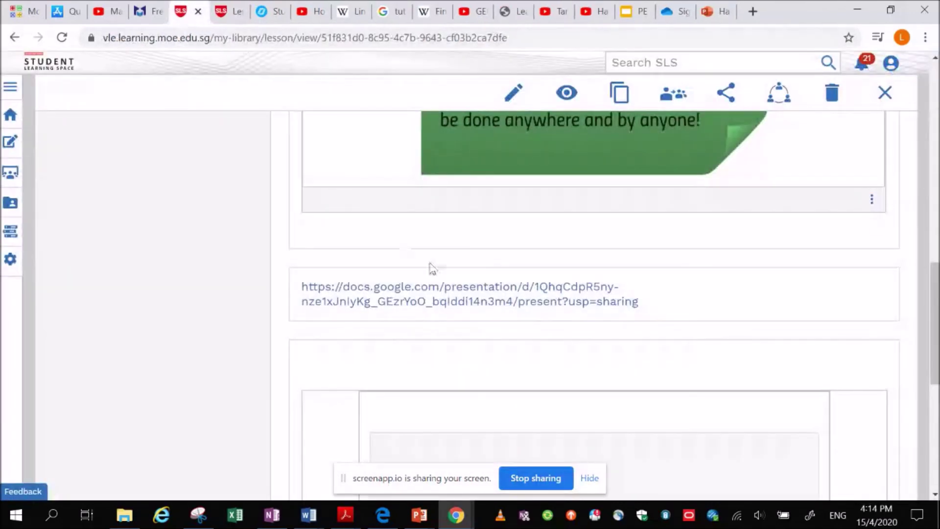
{"action": "scroll", "coordinate": [641, 319], "scroll_direction": "up", "scroll_amount": 1}
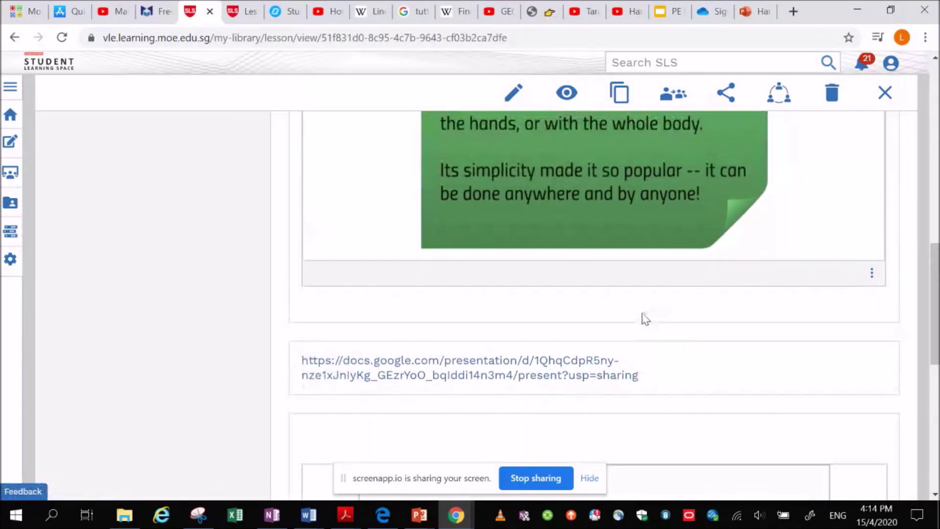